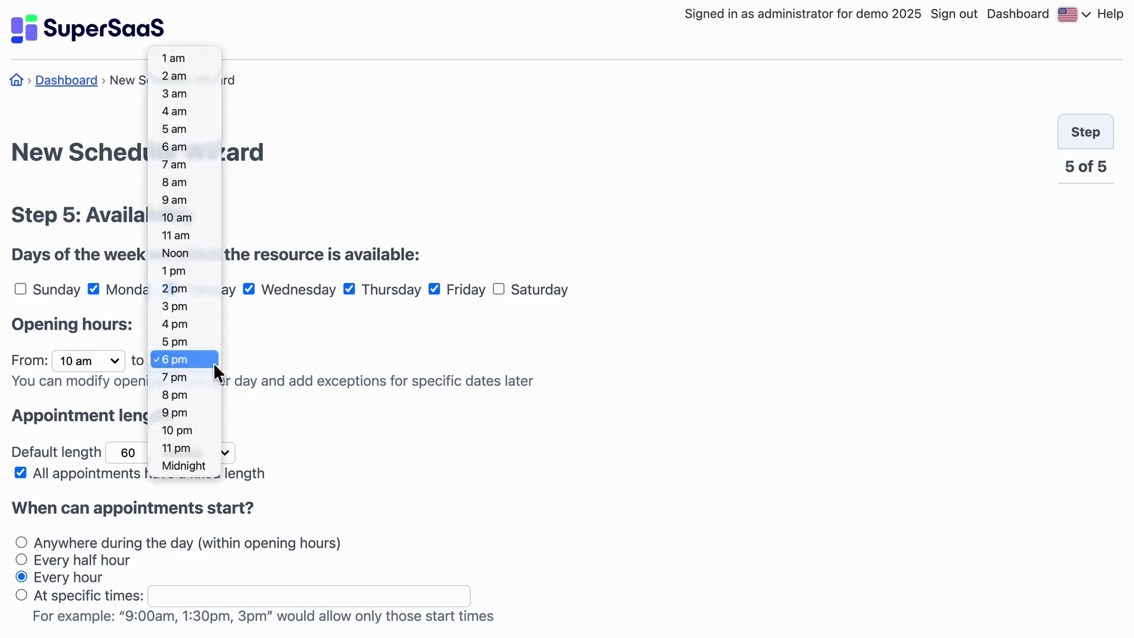
- Set the opening hours' closing time to 4 pm and finish creating the schedule
click(218, 326)
scroll(319, 408, down, 3)
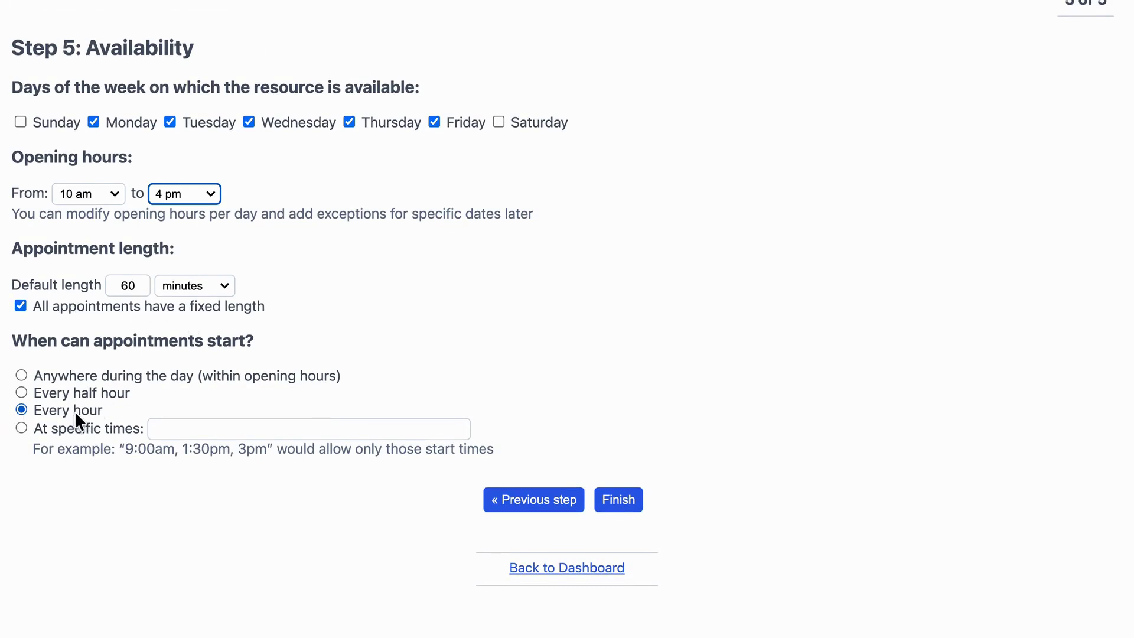
click(618, 502)
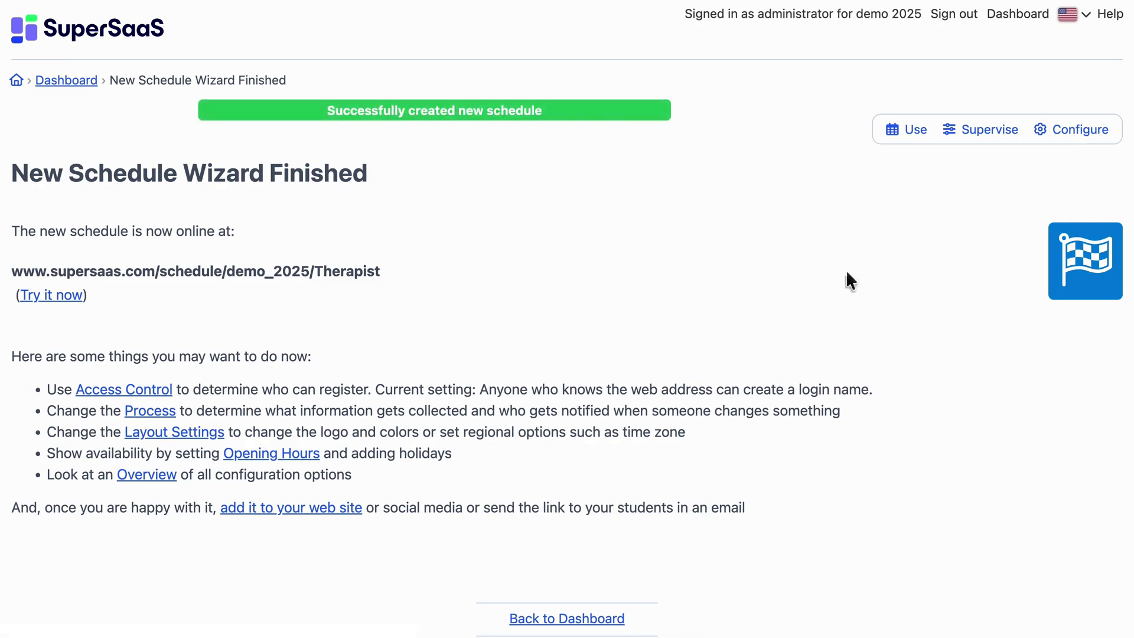
- Open the new Therapist schedule for use and look over its weekly booking slots
click(912, 131)
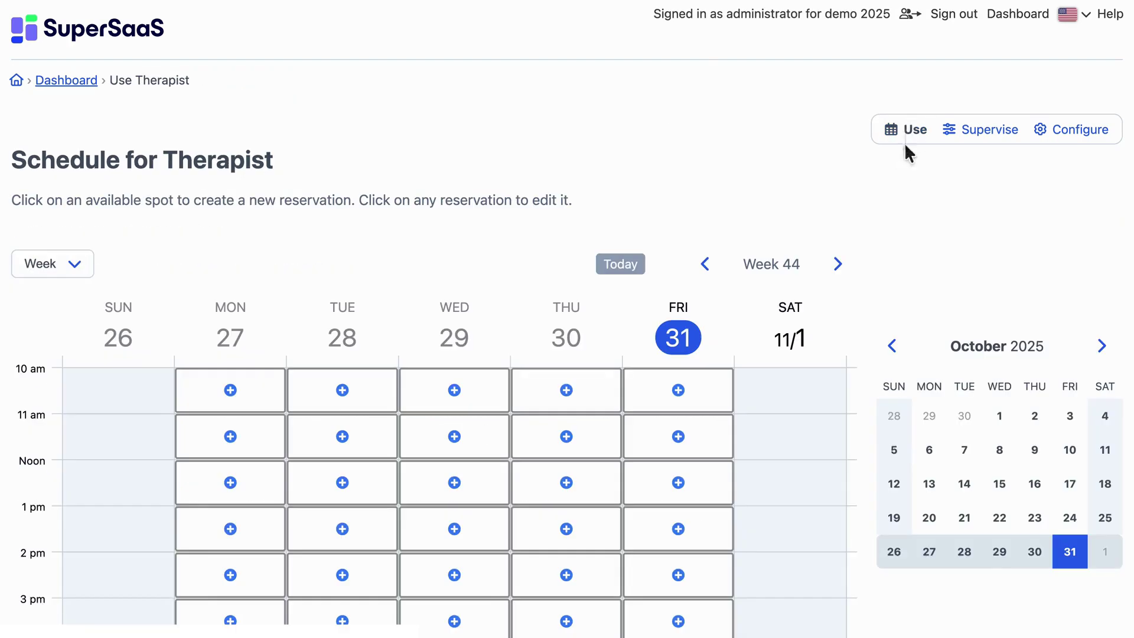
scroll(883, 239, down, 2)
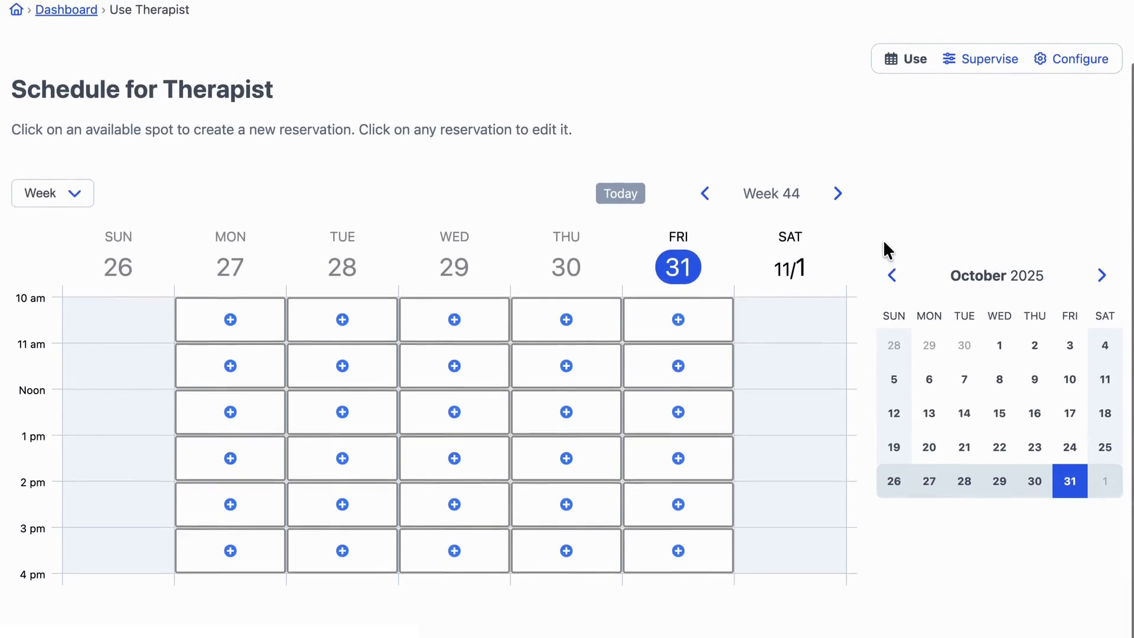
scroll(884, 239, up, 2)
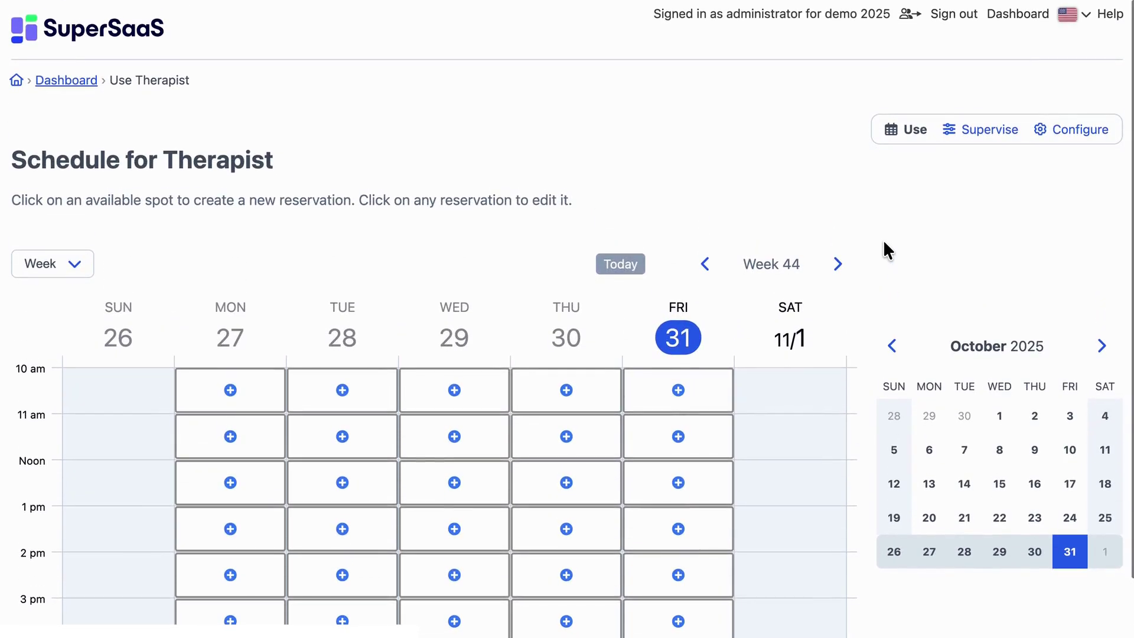
- Open the Therapist schedule's configuration and review its overview with the resource, process and layout summaries
click(1061, 129)
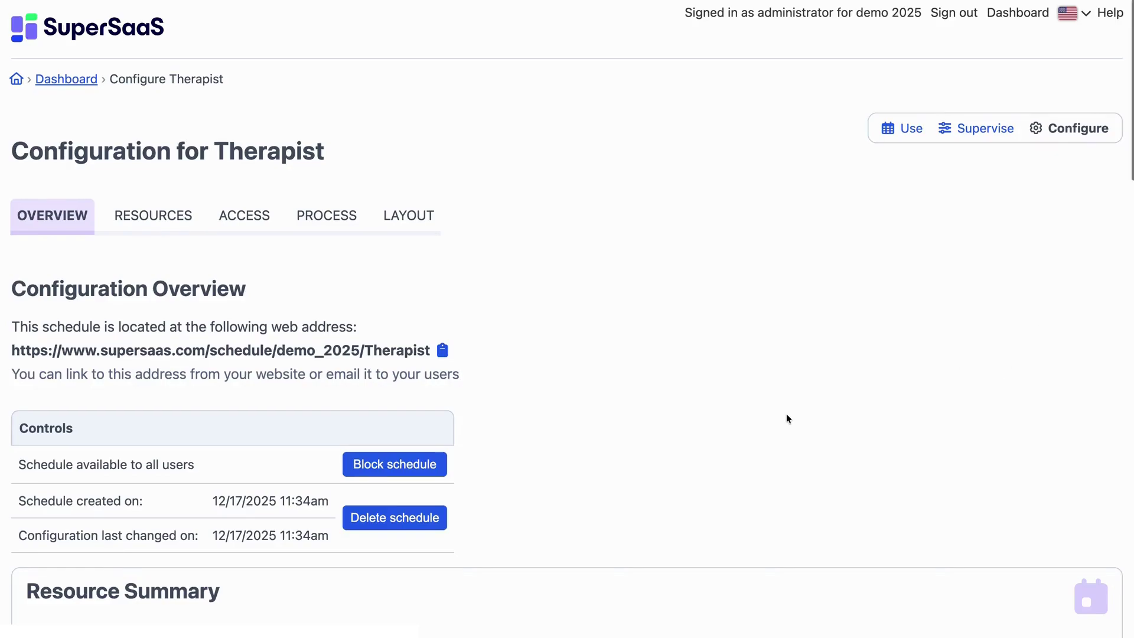
scroll(786, 414, down, 15)
scroll(785, 413, down, 9)
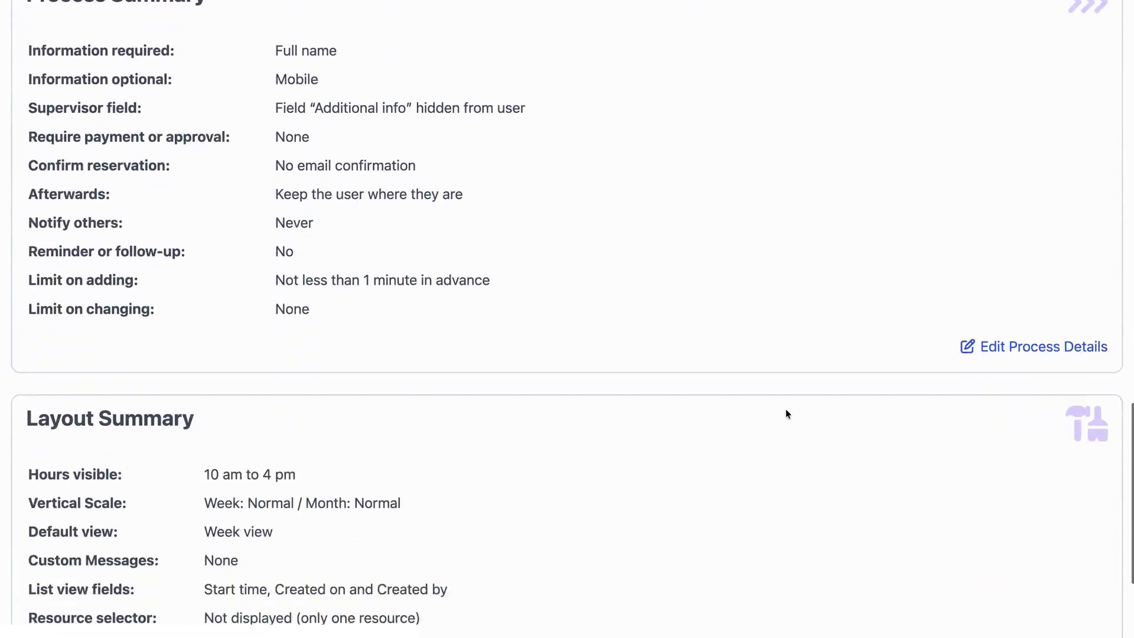
scroll(786, 414, up, 15)
scroll(785, 414, up, 12)
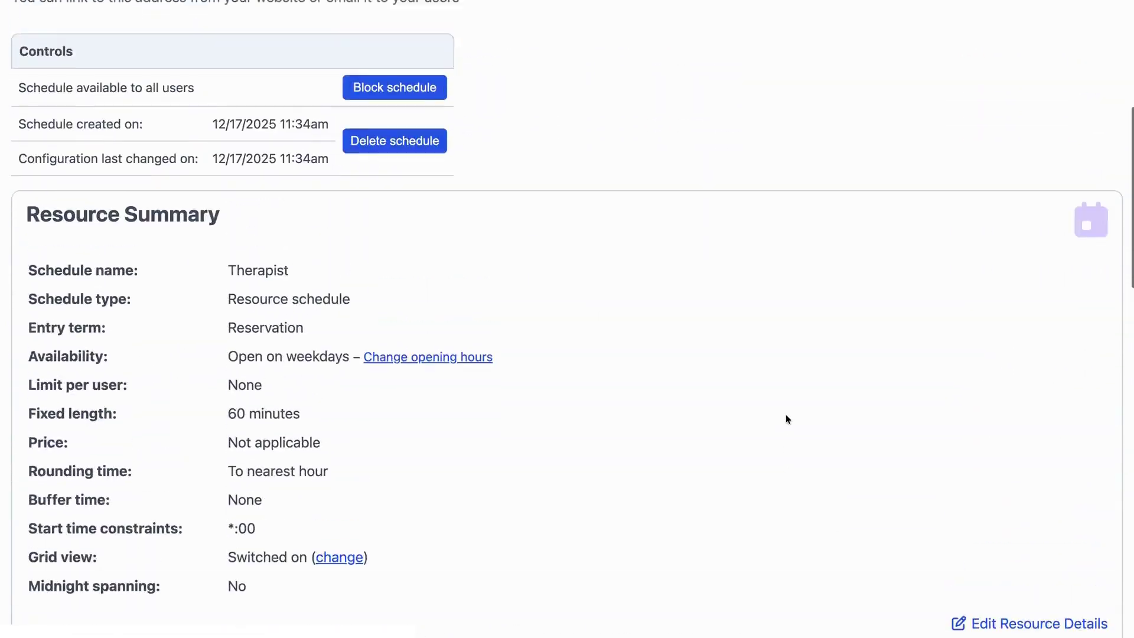
scroll(786, 419, up, 1)
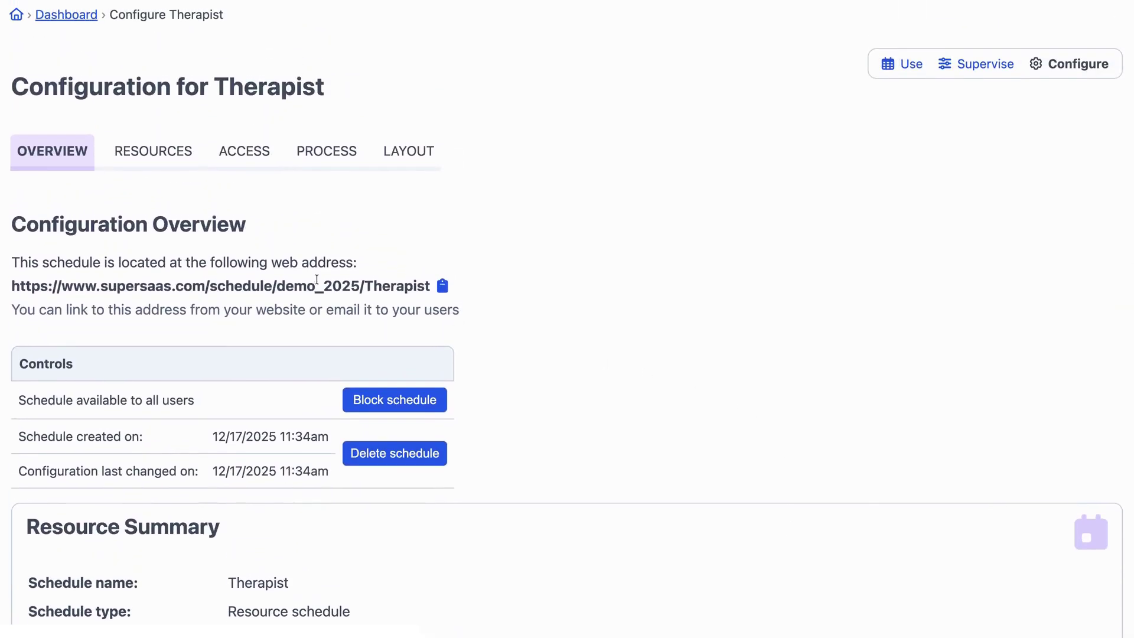
- Turn the schedule's single resource into a list, add "Another Therapist" as a resource and save the changes
click(143, 165)
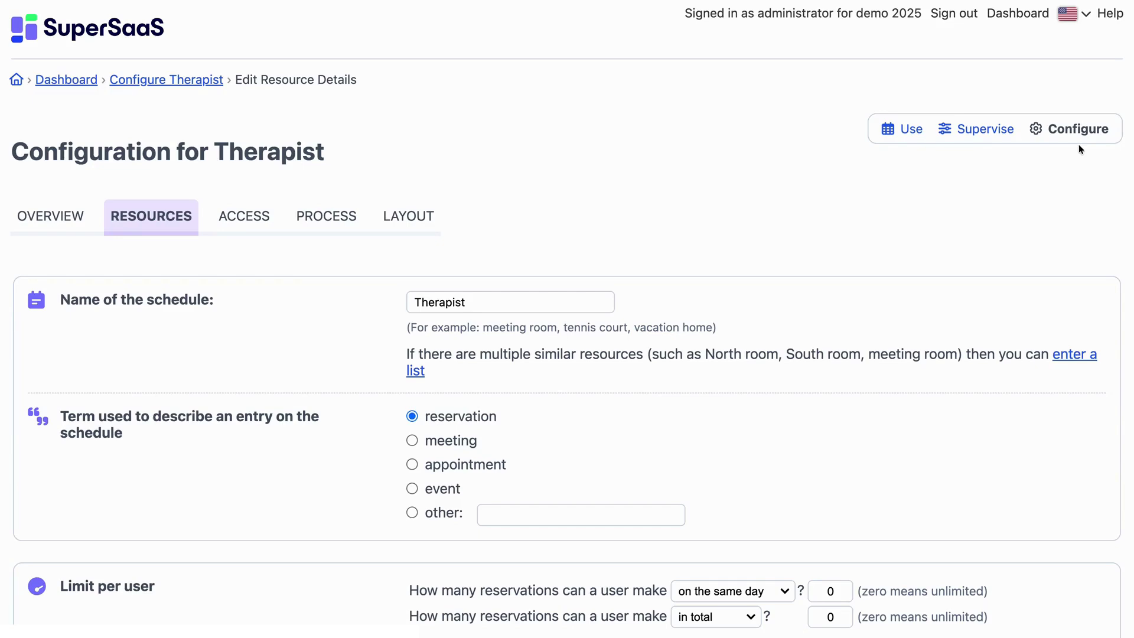
click(1070, 356)
click(540, 356)
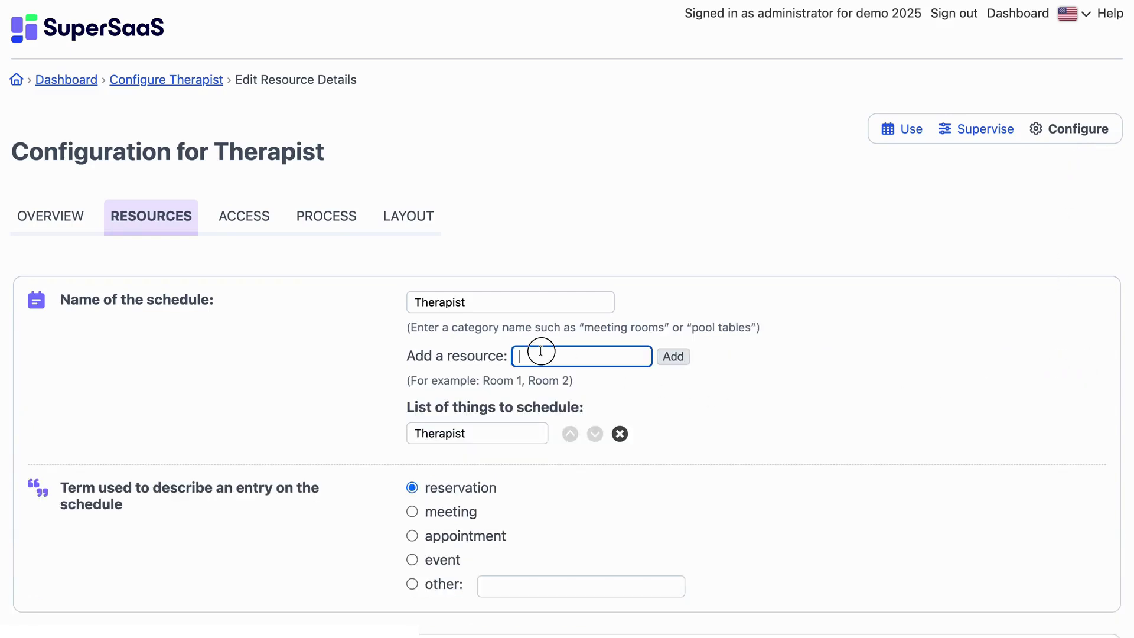
text(Another Therapist)
click(679, 359)
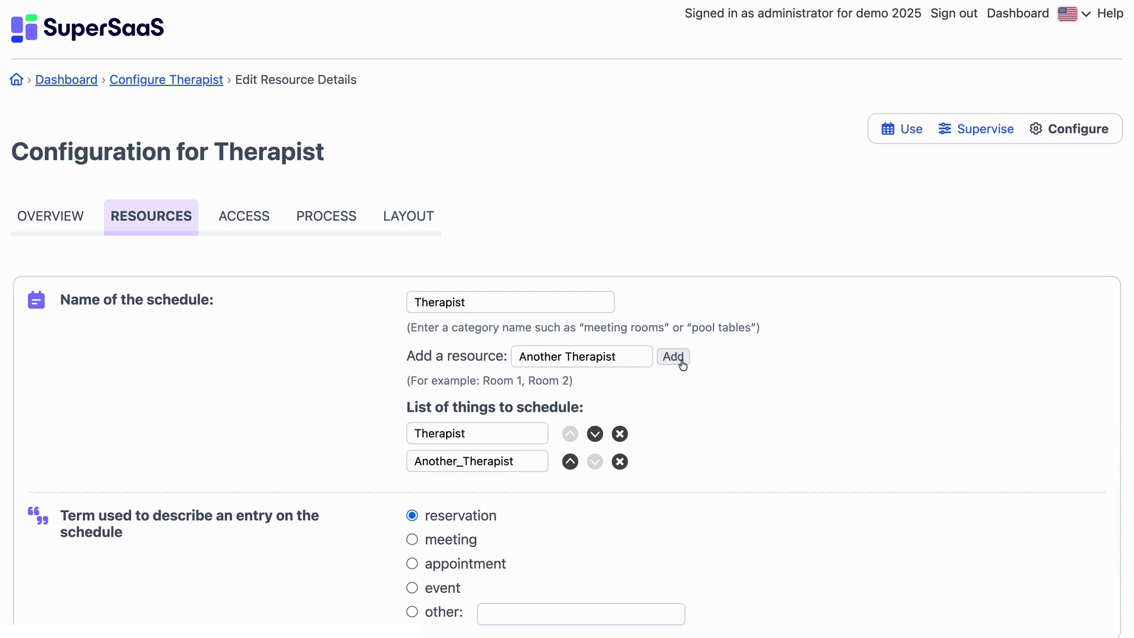
scroll(676, 462, down, 15)
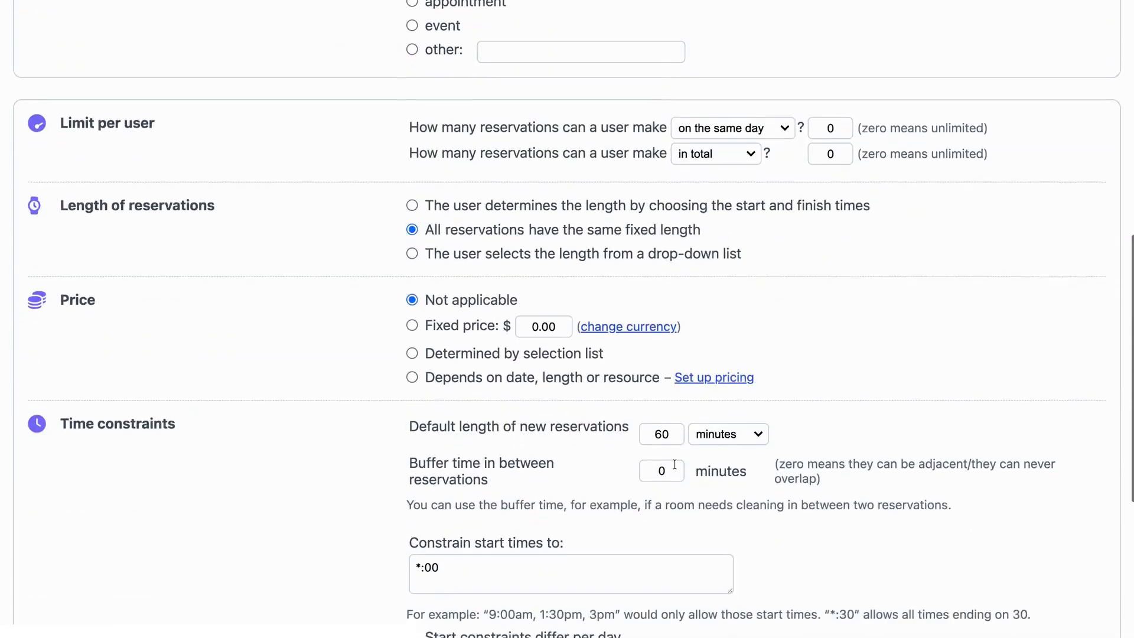
click(553, 506)
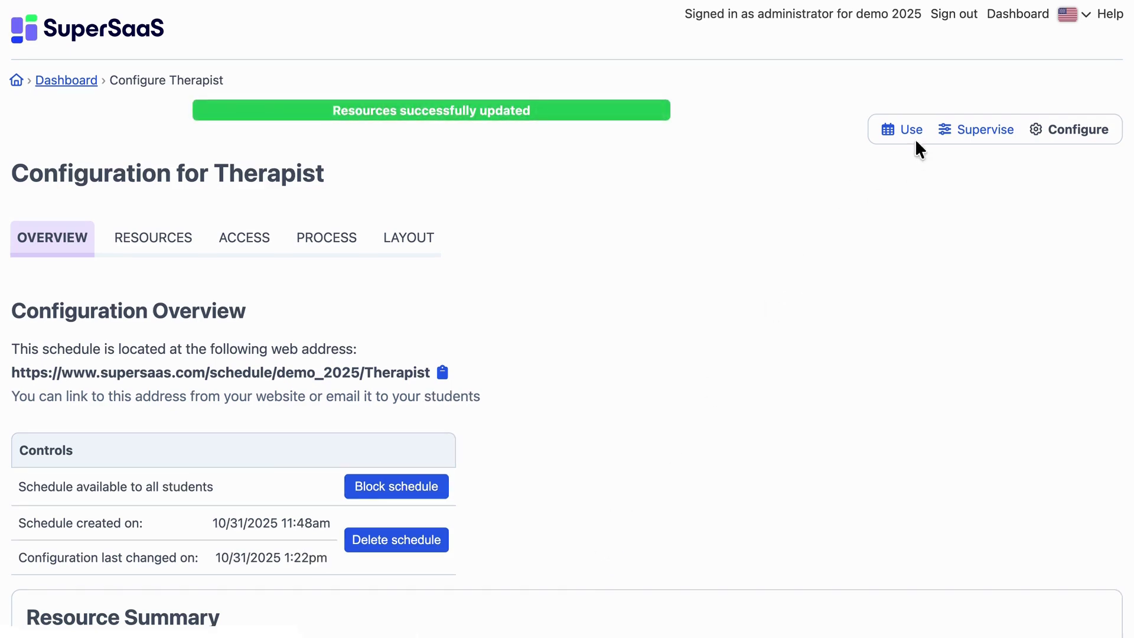
- View the calendar filtered to Another therapist, to Therapist alone, and with all resources shown
click(915, 133)
scroll(894, 307, down, 2)
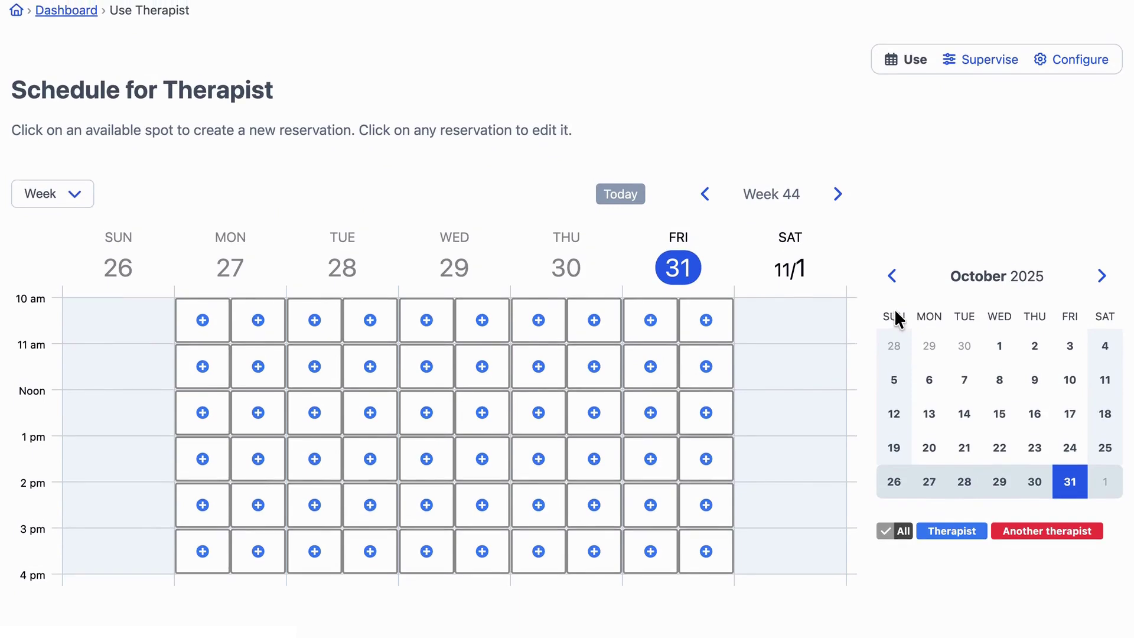
click(1033, 529)
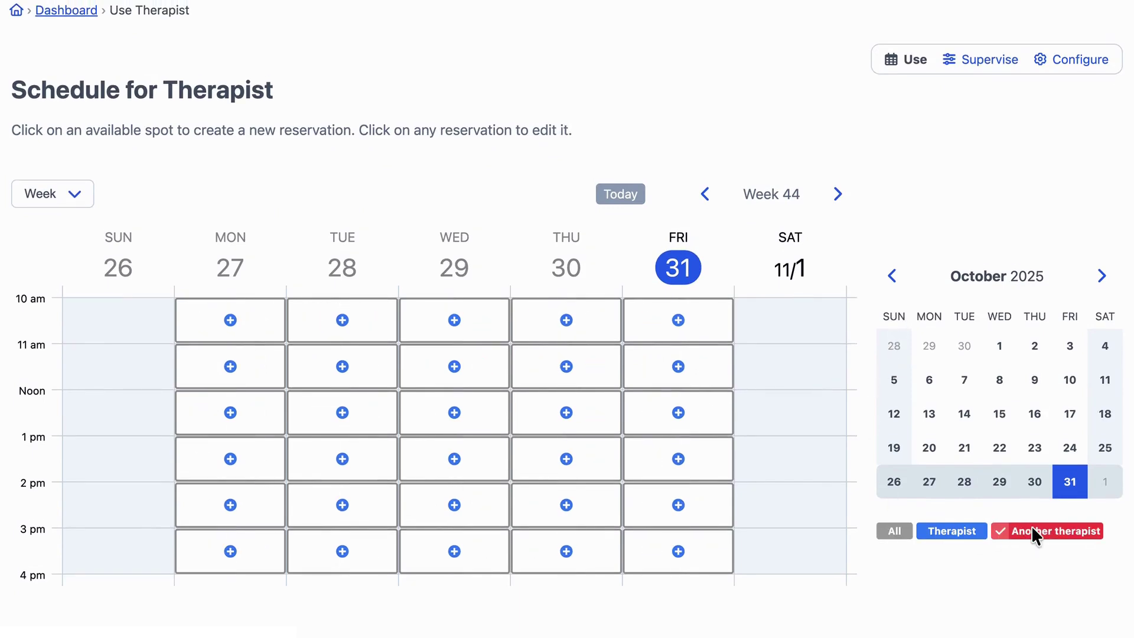
click(936, 531)
click(895, 531)
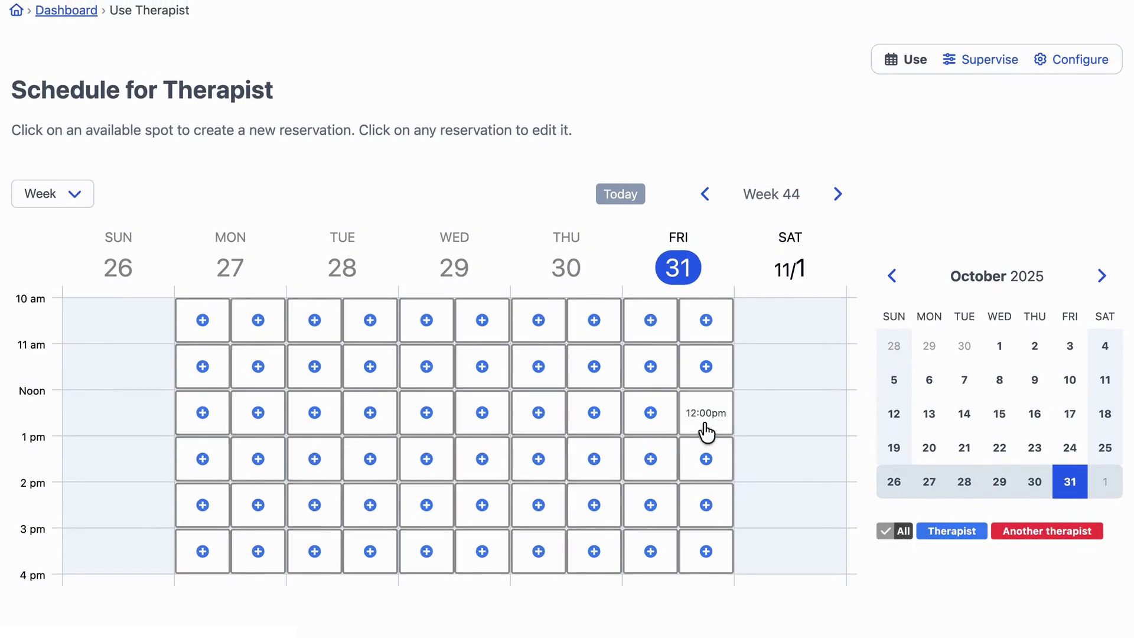
- Create a reservation with Another therapist on 10/31/2025 from 1:00pm to 2:00pm
click(643, 473)
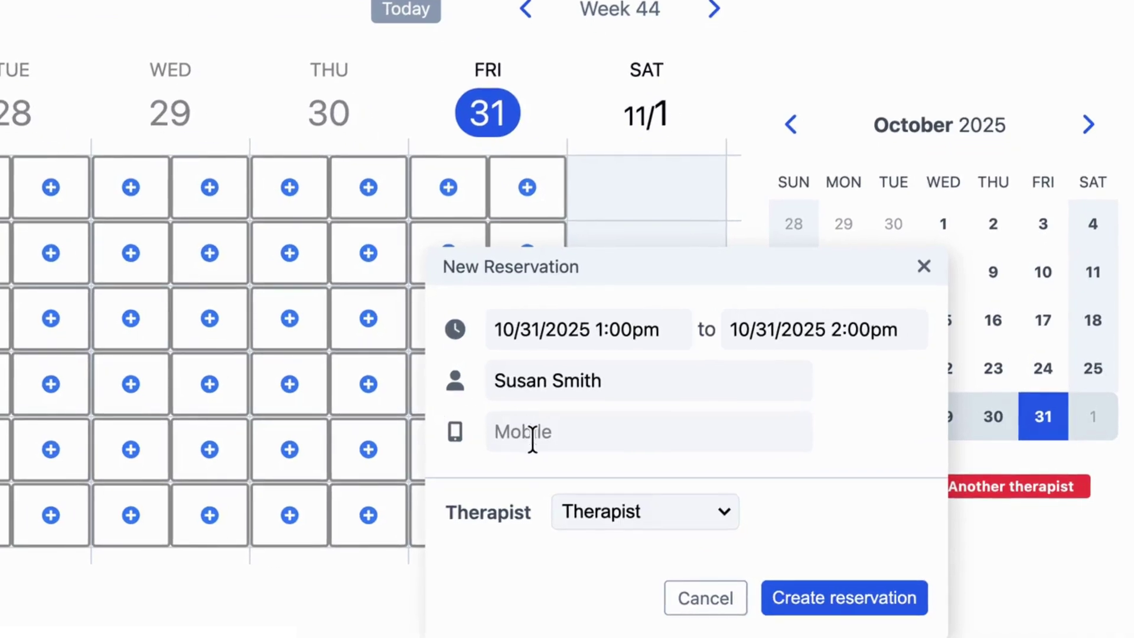
click(614, 514)
click(626, 533)
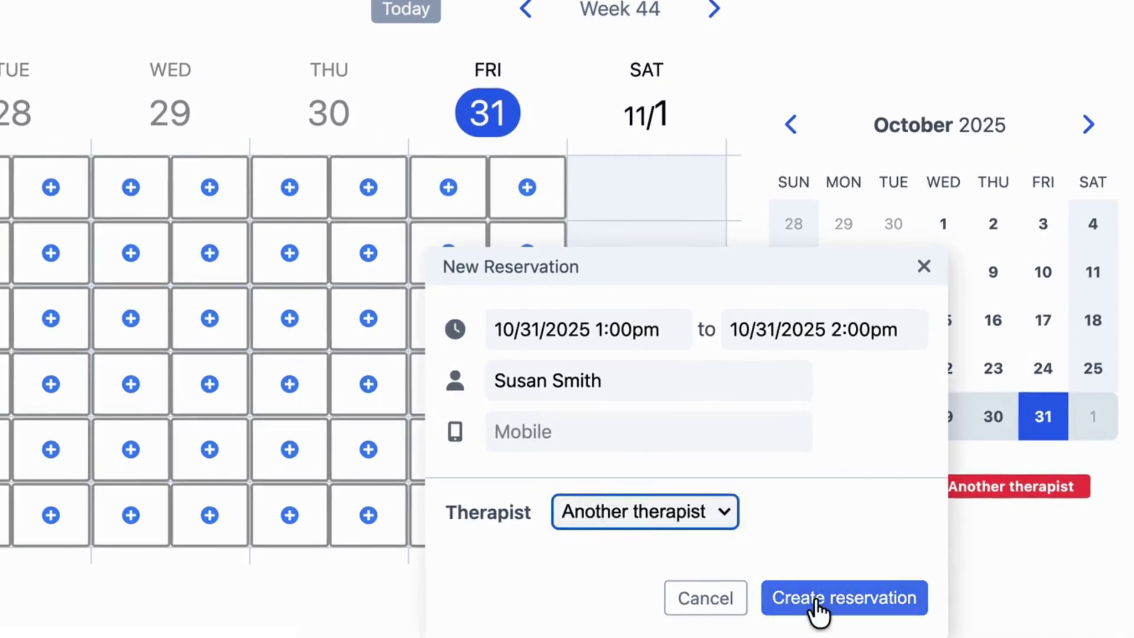
click(817, 601)
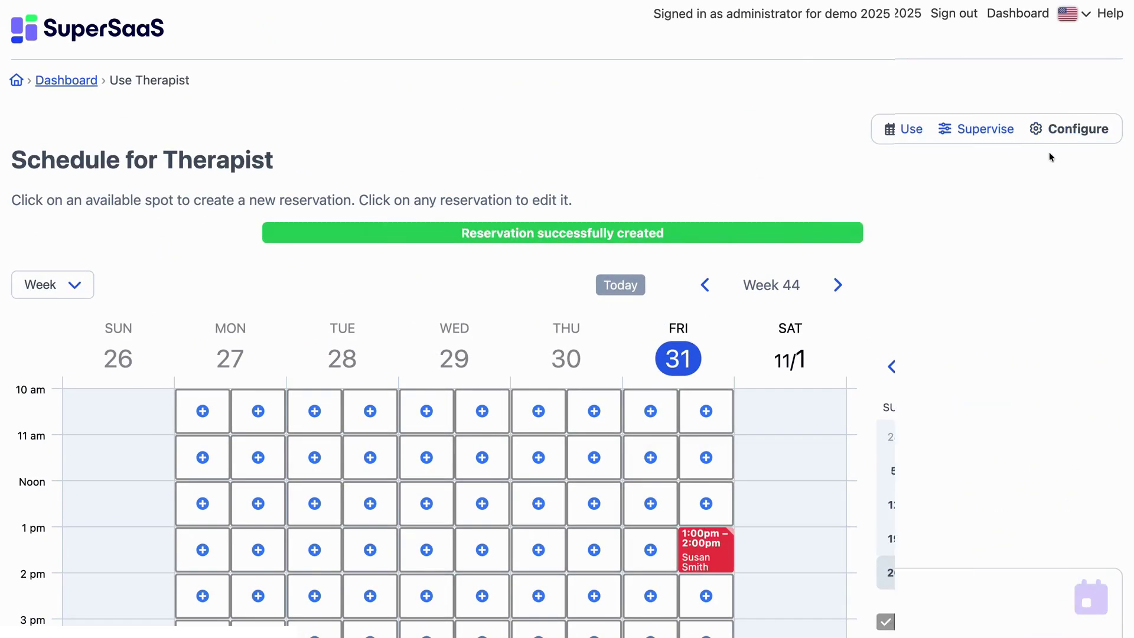
- Examine the schedule's access settings for viewing, adding and changing reservations, superuser abilities and automated programs
click(1052, 134)
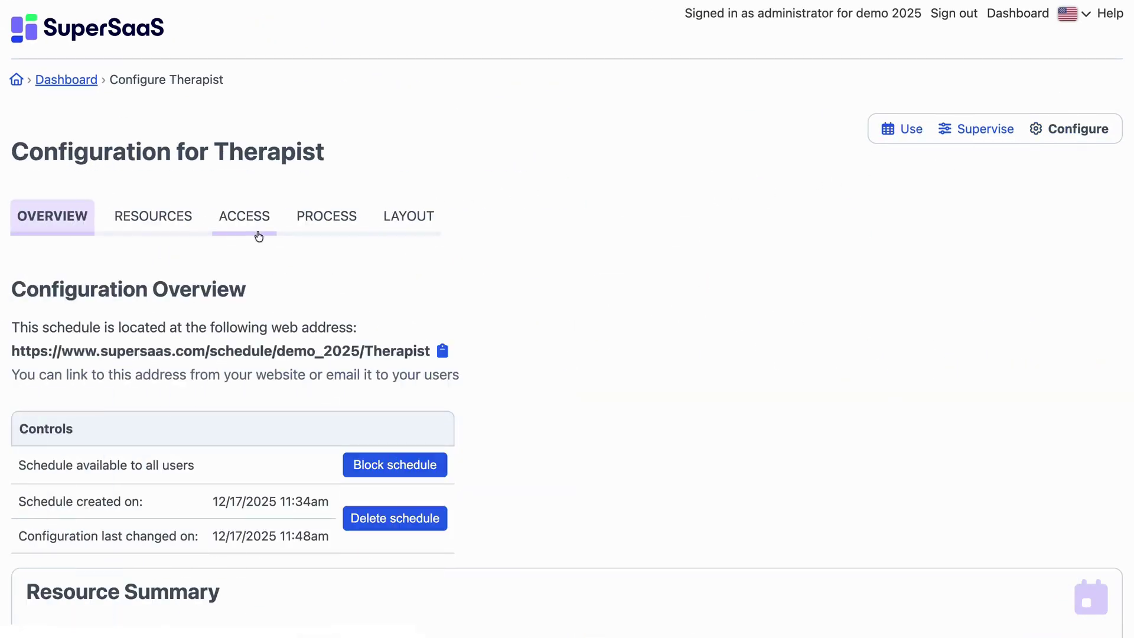
click(235, 232)
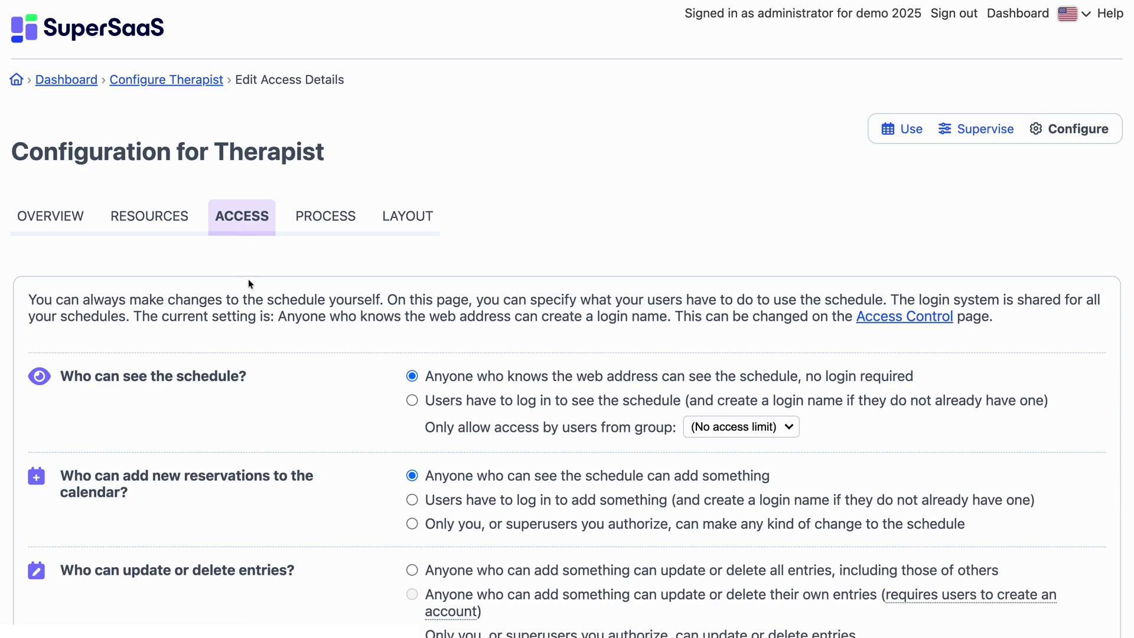
scroll(273, 405, down, 3)
scroll(272, 405, down, 7)
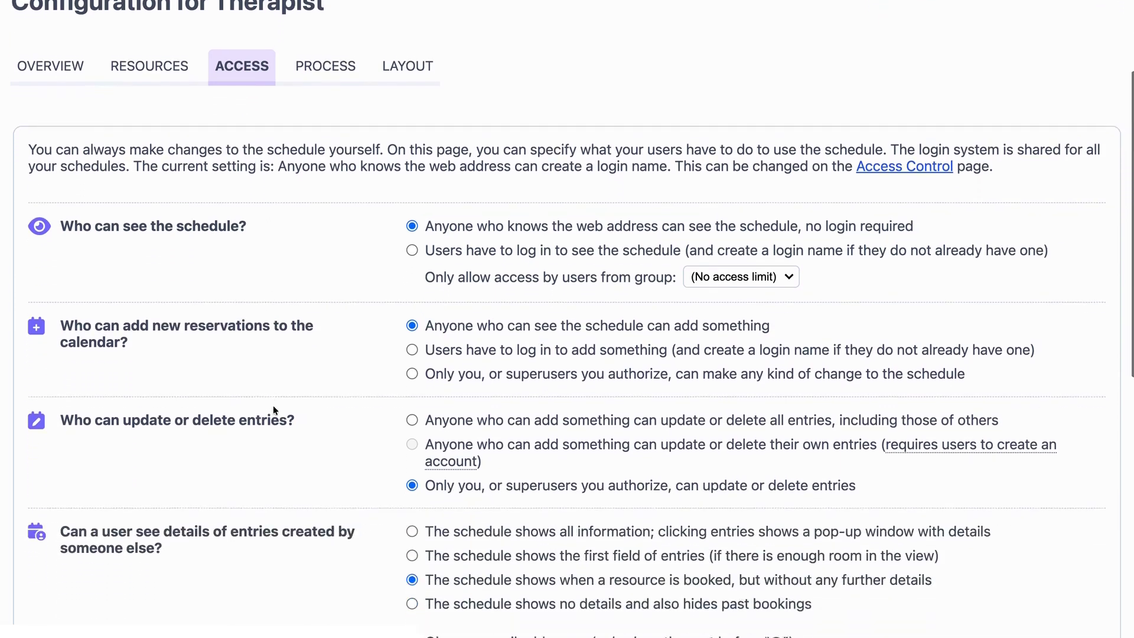
scroll(273, 407, down, 6)
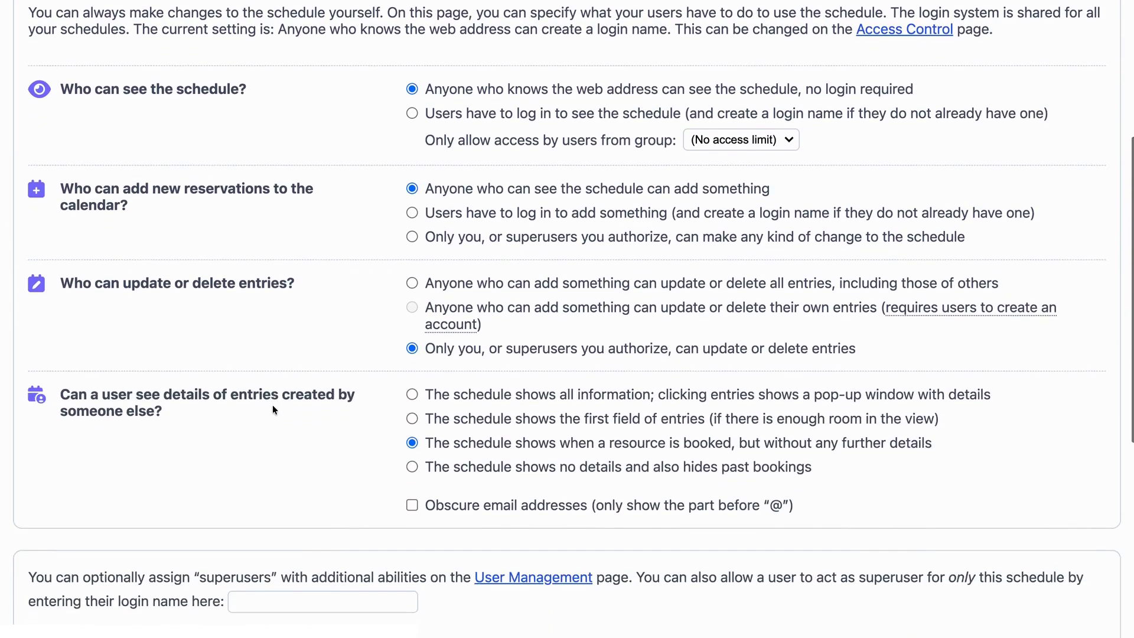
scroll(272, 406, down, 7)
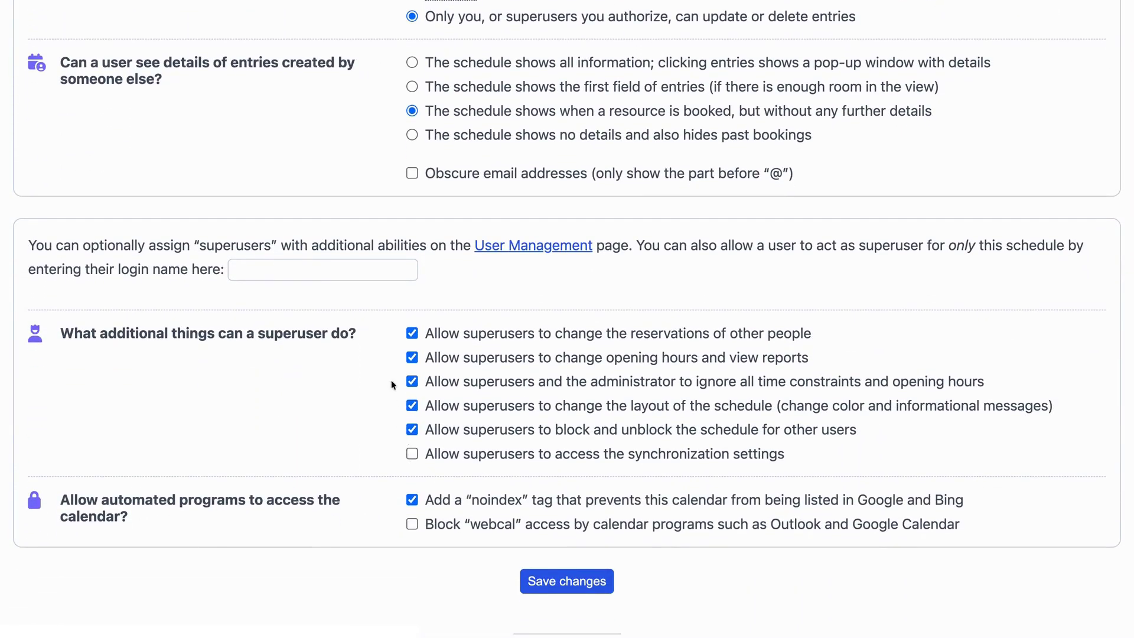
scroll(392, 332, up, 20)
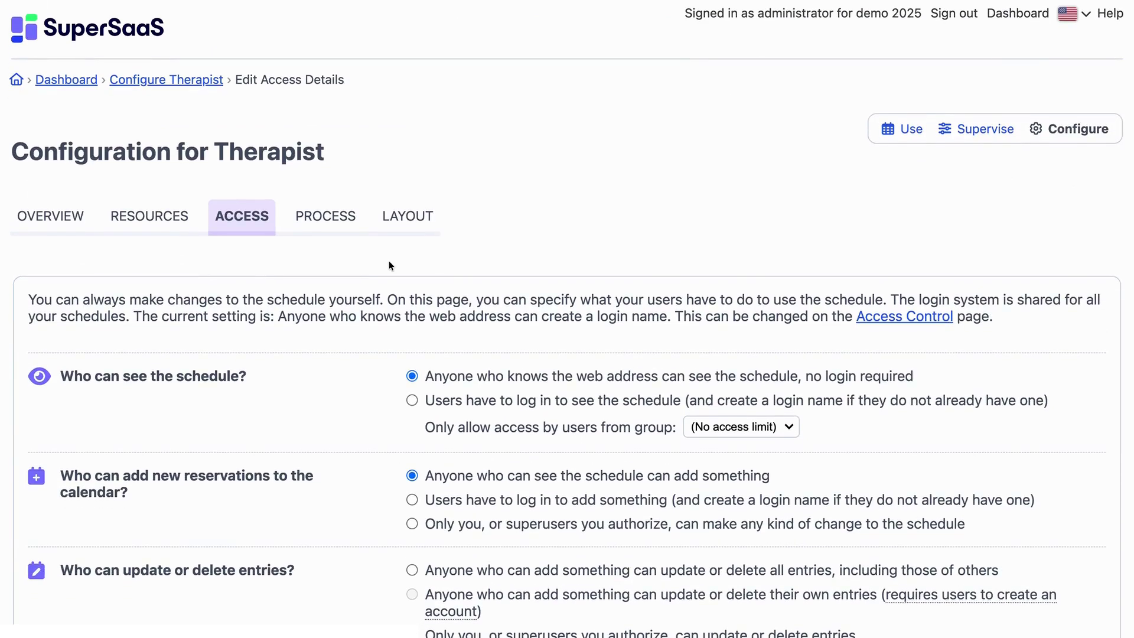
- Examine the process settings for reservation fields, payment or approval, online meeting links, email confirmations, reminders and notifications
click(324, 218)
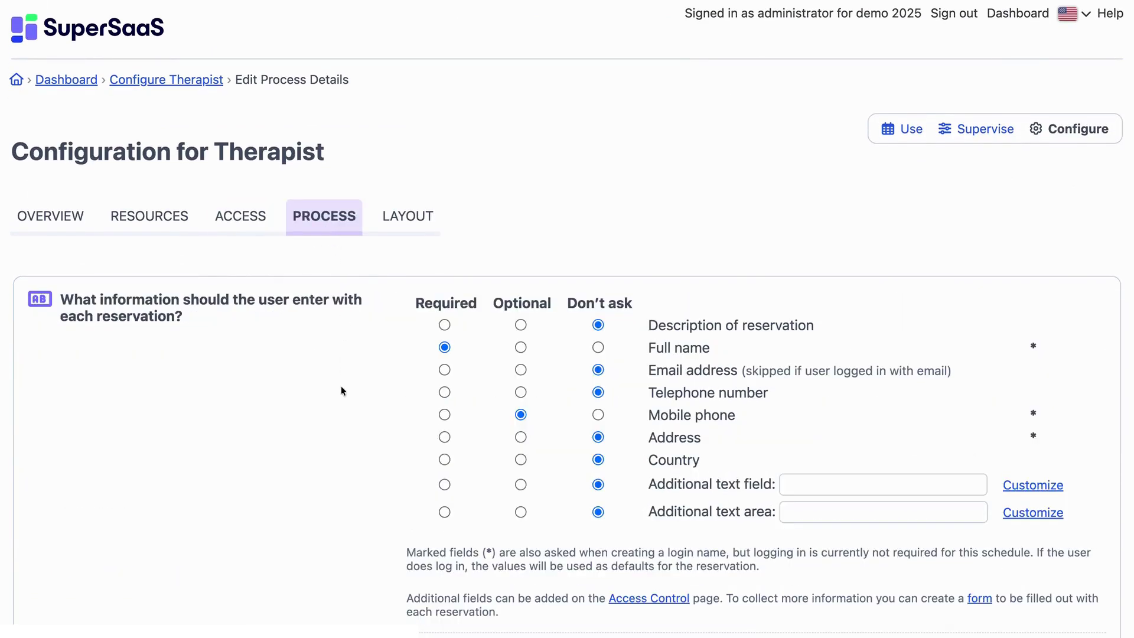
scroll(341, 391, down, 5)
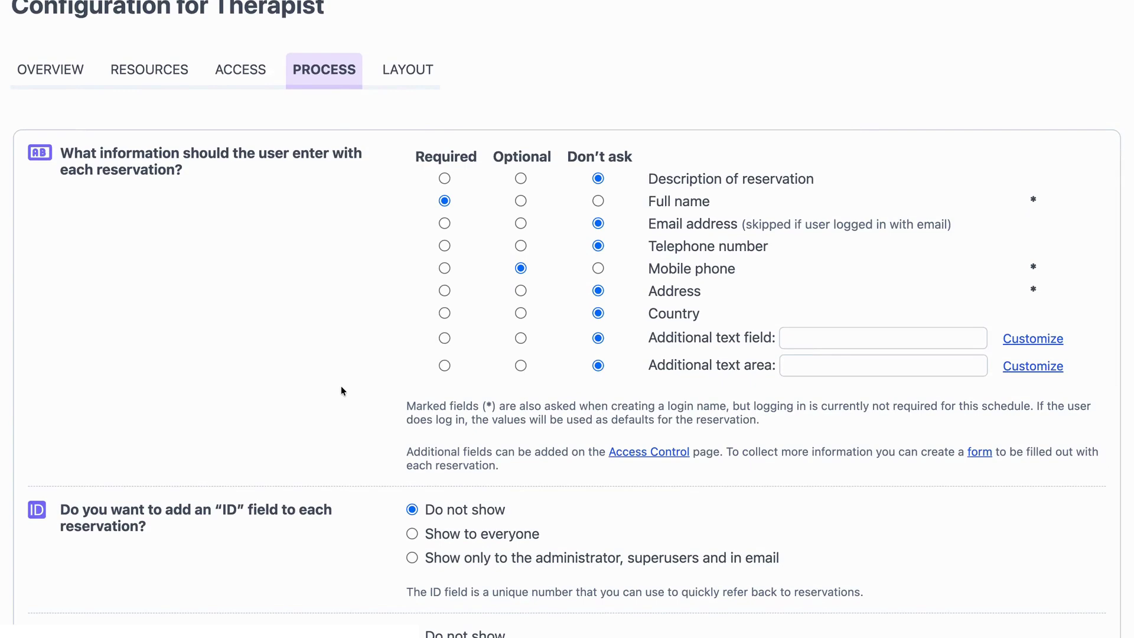
scroll(365, 558, down, 10)
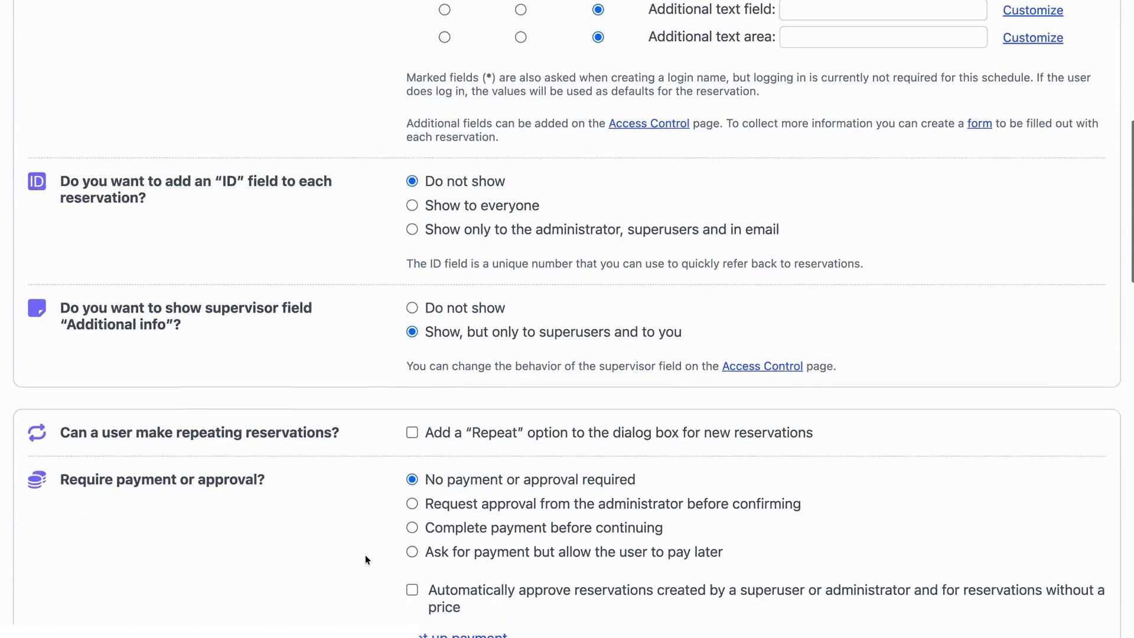
scroll(365, 555, down, 2)
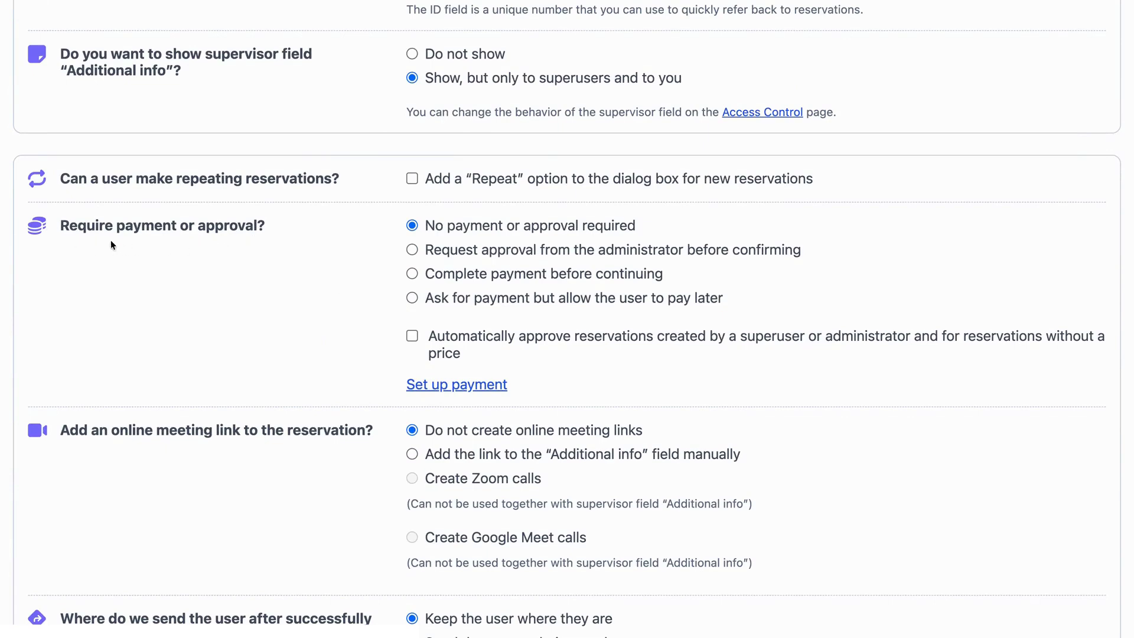
scroll(359, 286, down, 7)
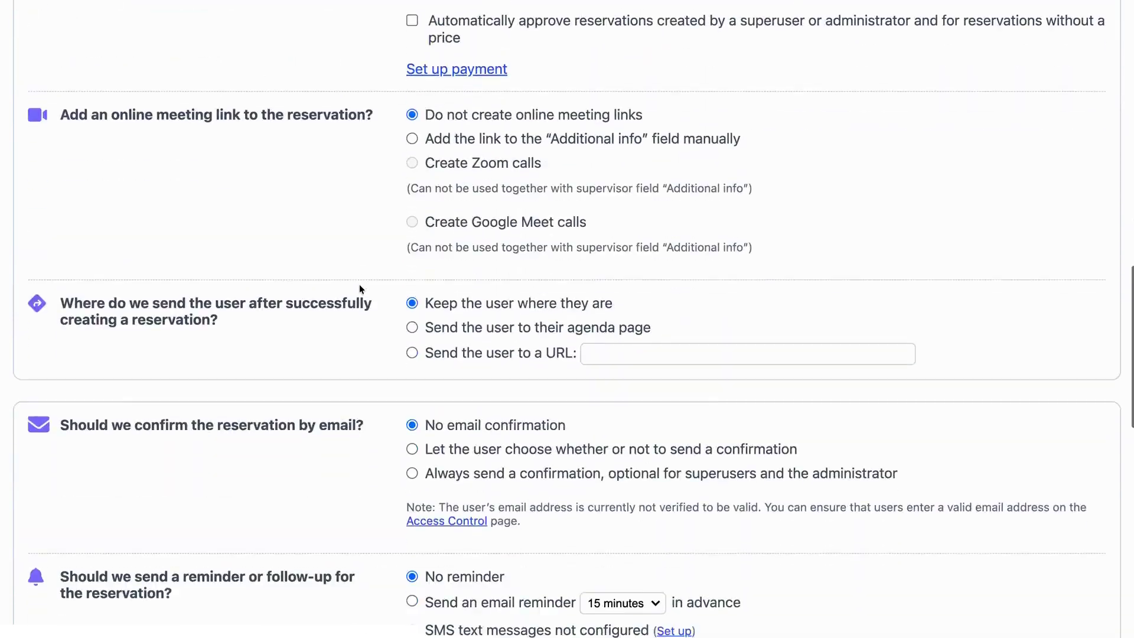
scroll(360, 289, down, 3)
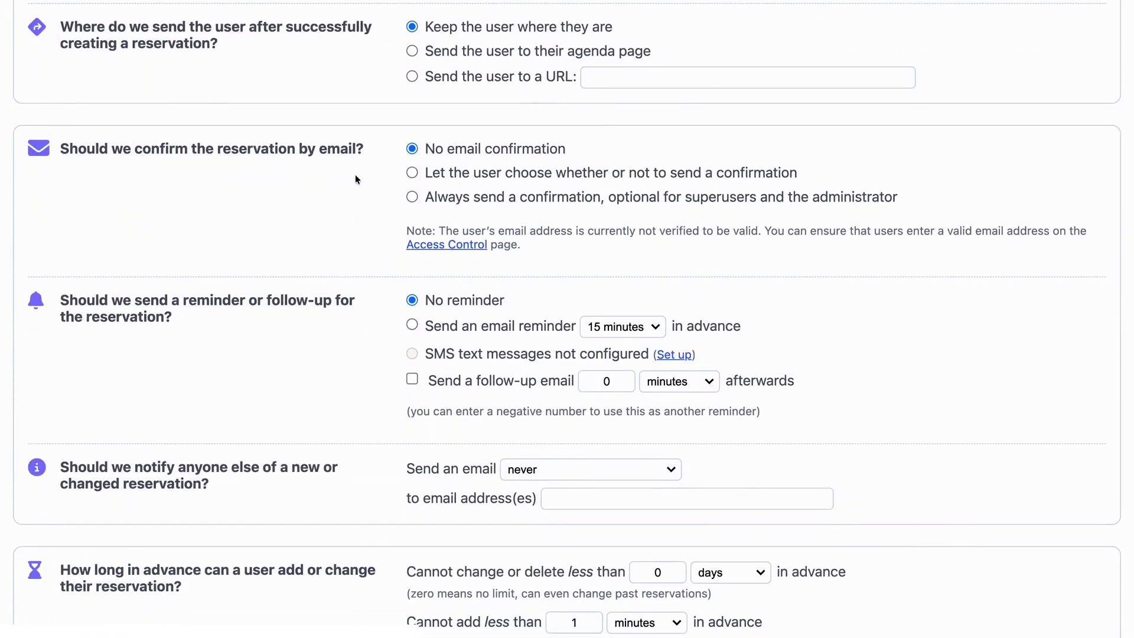
scroll(799, 413, up, 15)
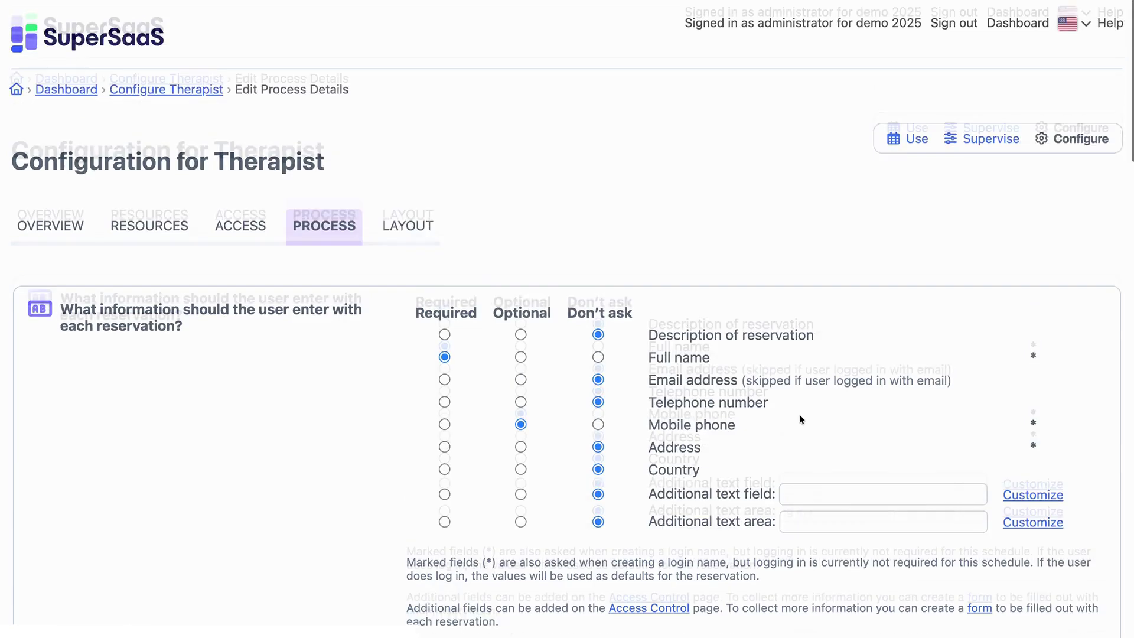
- Examine the schedule's layout settings for visible hours, list view fields, available views and custom messages
click(396, 234)
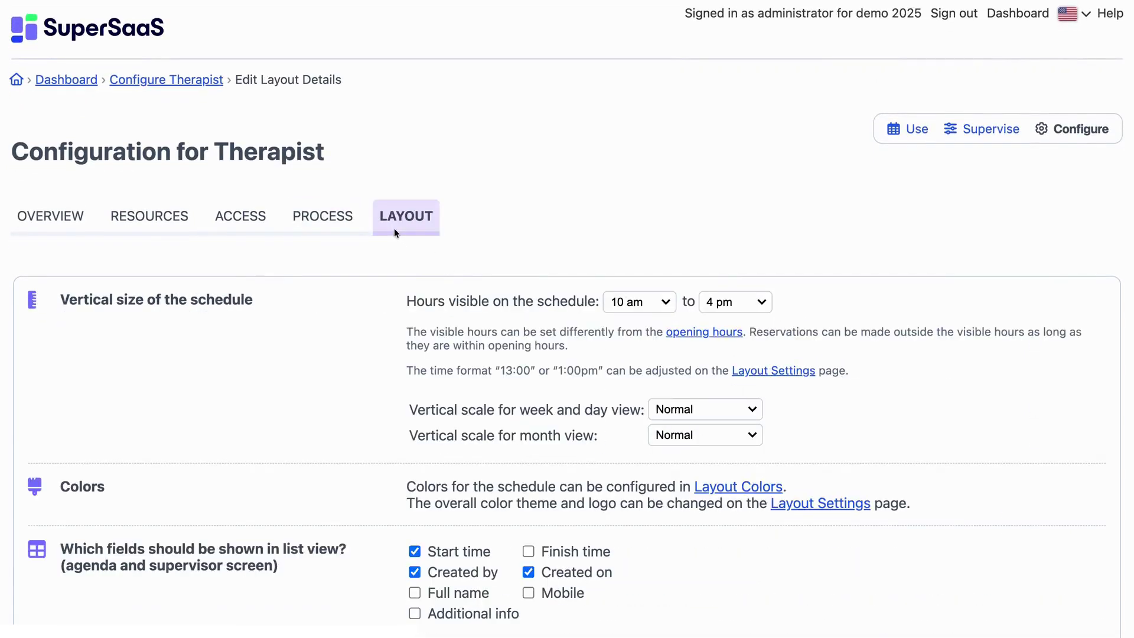
scroll(417, 409, down, 3)
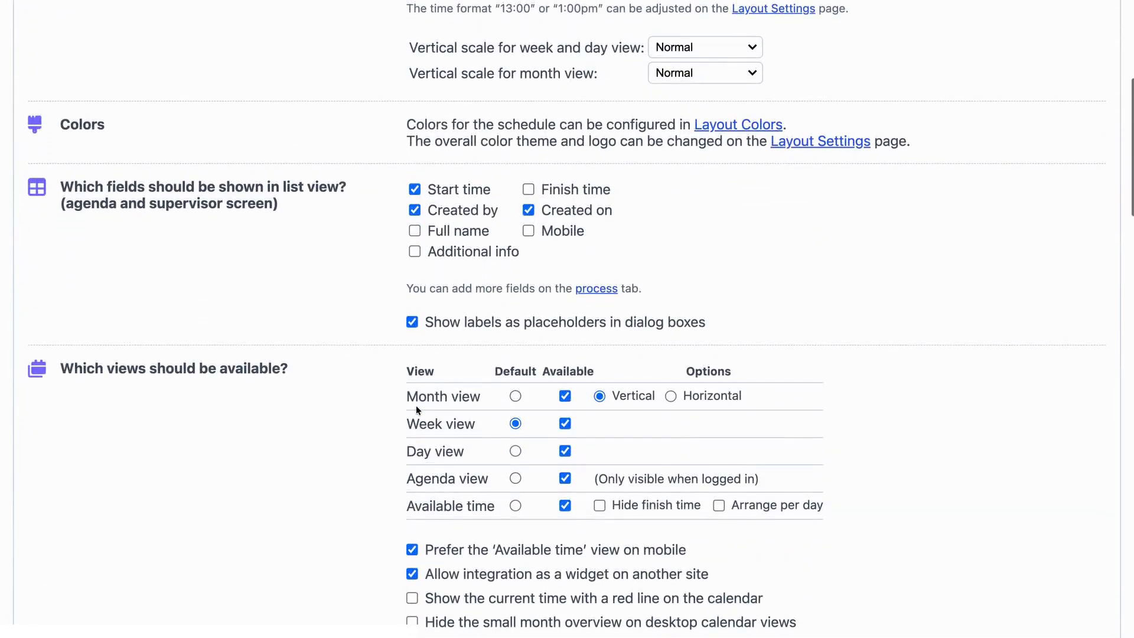
scroll(415, 408, down, 3)
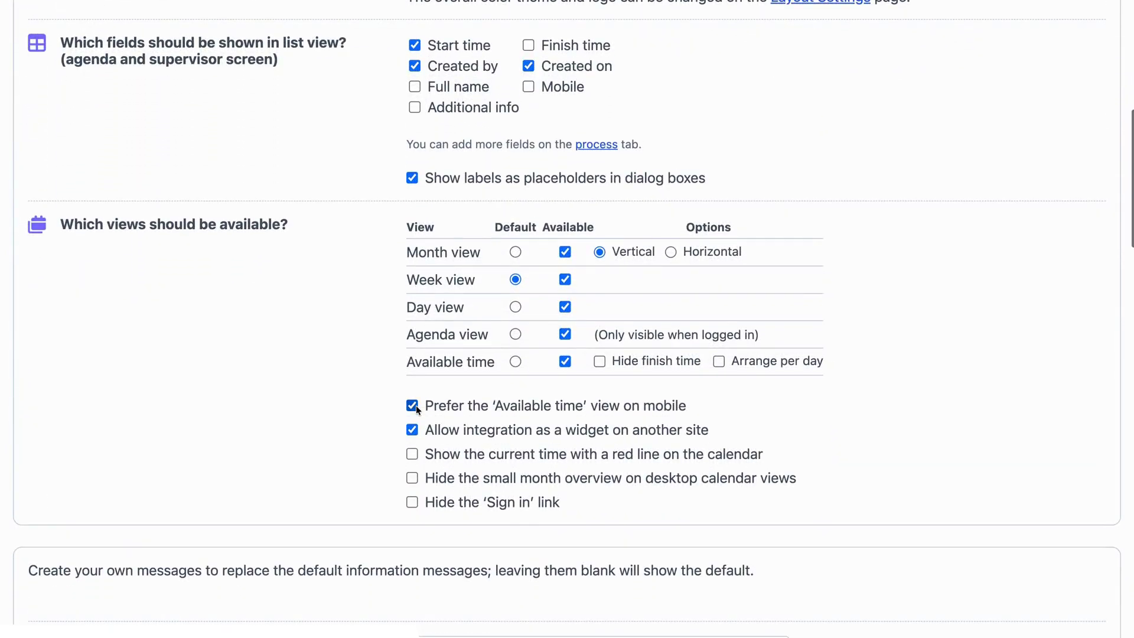
scroll(416, 405, down, 1)
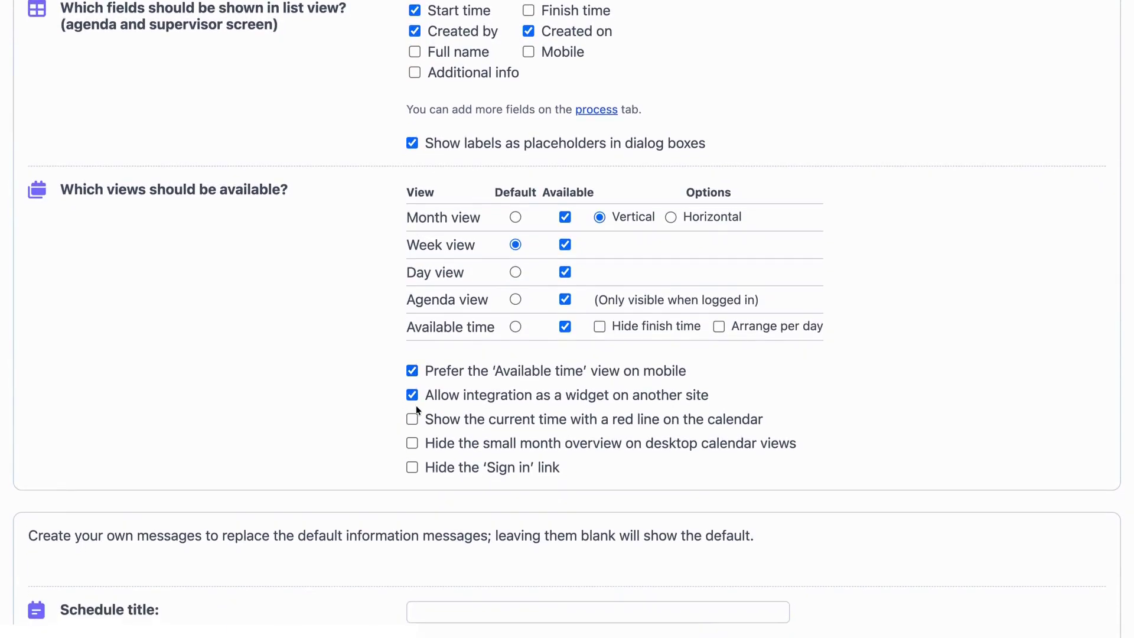
scroll(415, 406, down, 4)
scroll(416, 405, down, 5)
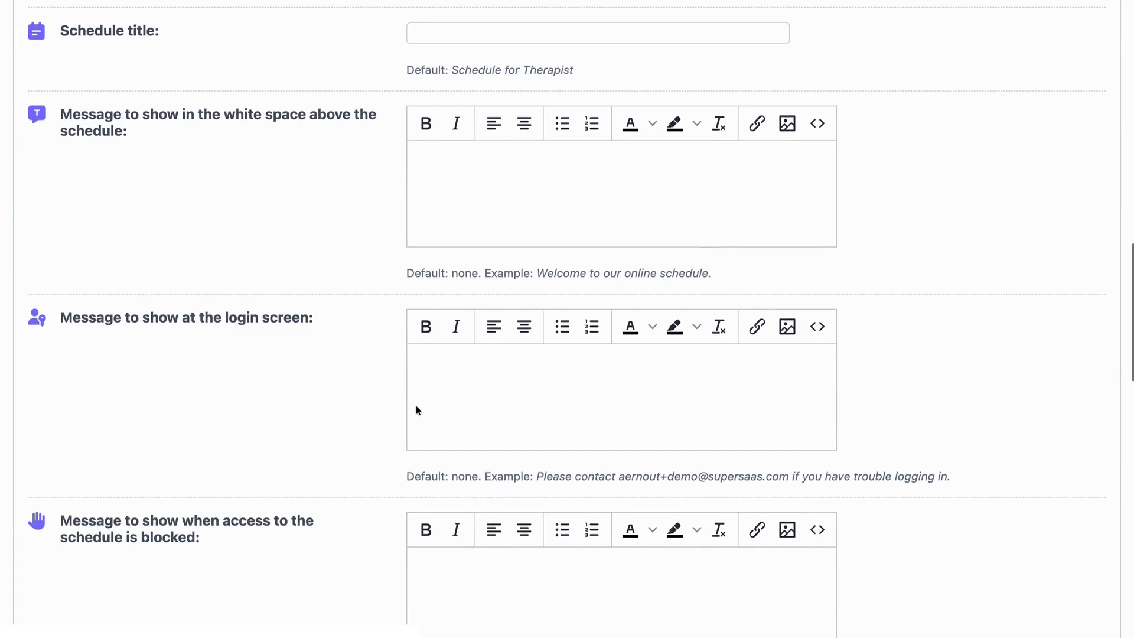
scroll(416, 410, down, 1)
scroll(416, 405, up, 15)
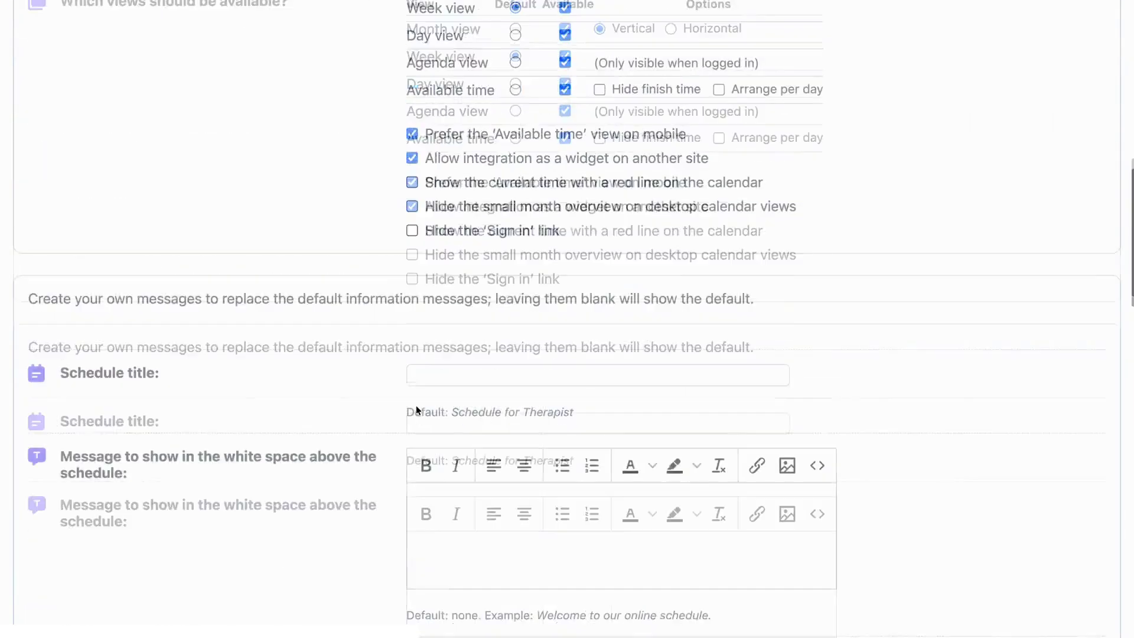
scroll(417, 434, up, 3)
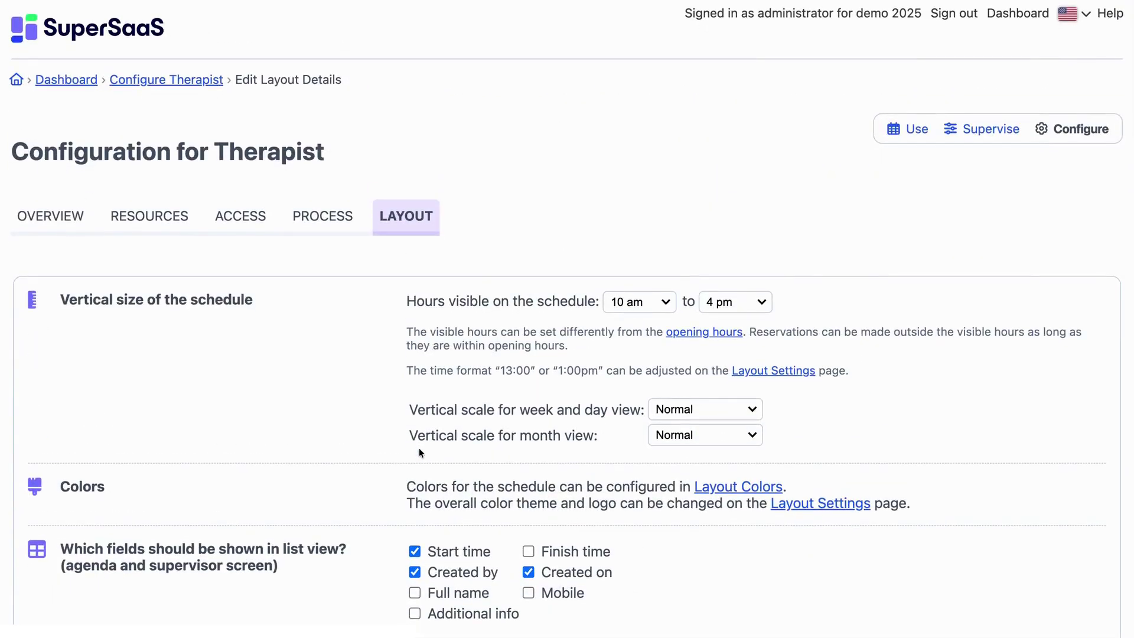
- Try the blue, red, green, beige and purple calendar themes in the schedule's layout colors
click(740, 489)
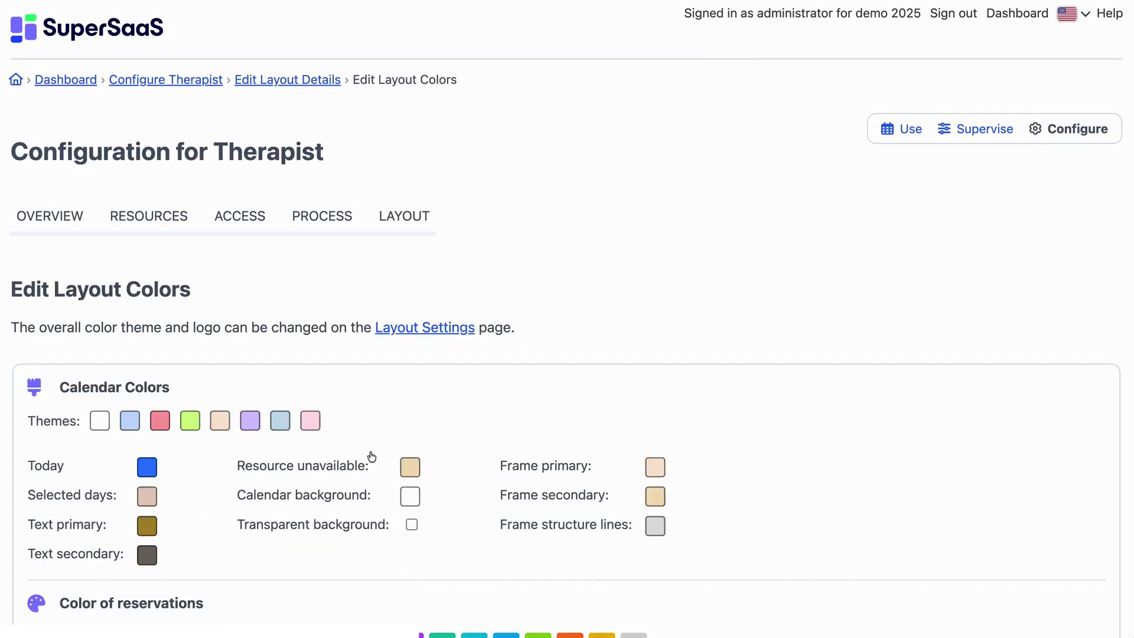
scroll(115, 435, down, 2)
scroll(110, 434, down, 5)
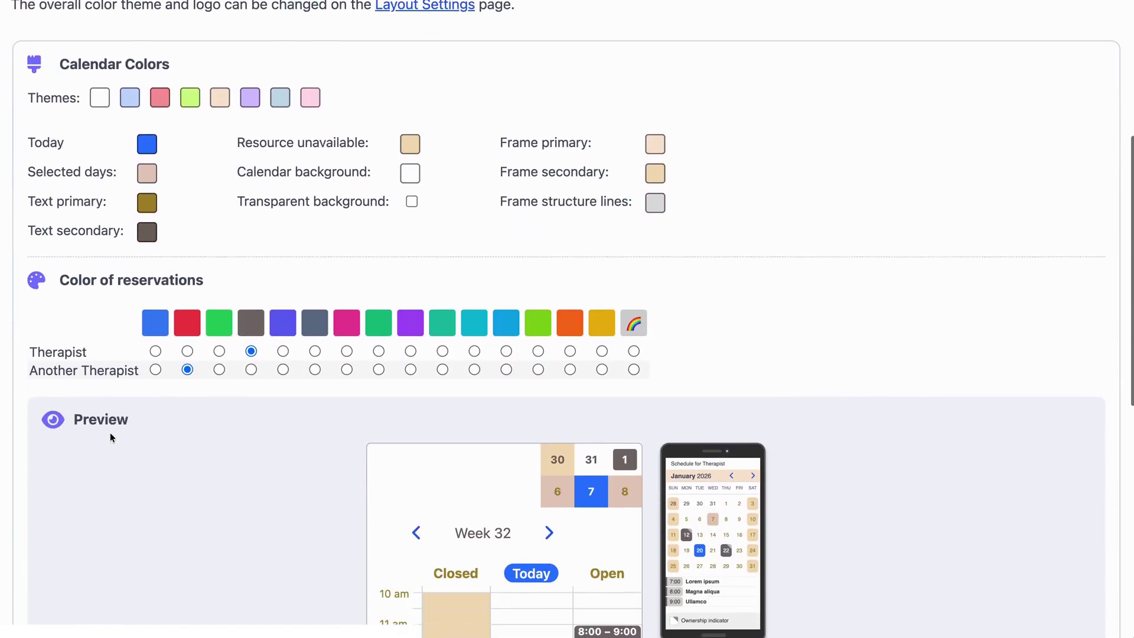
click(129, 73)
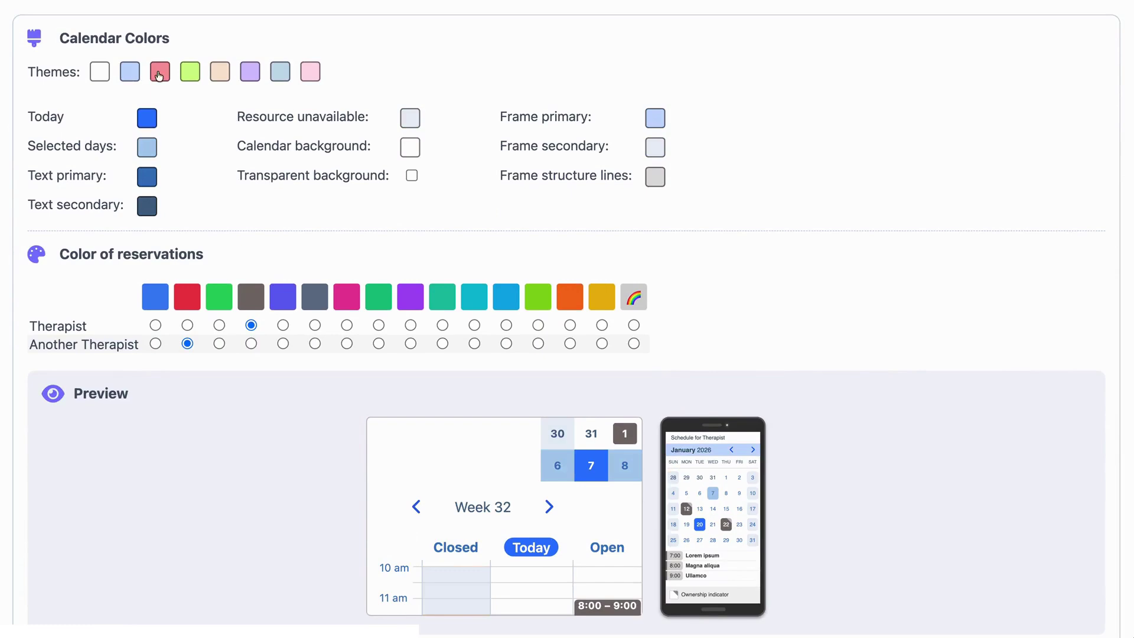
click(158, 73)
click(194, 72)
click(220, 72)
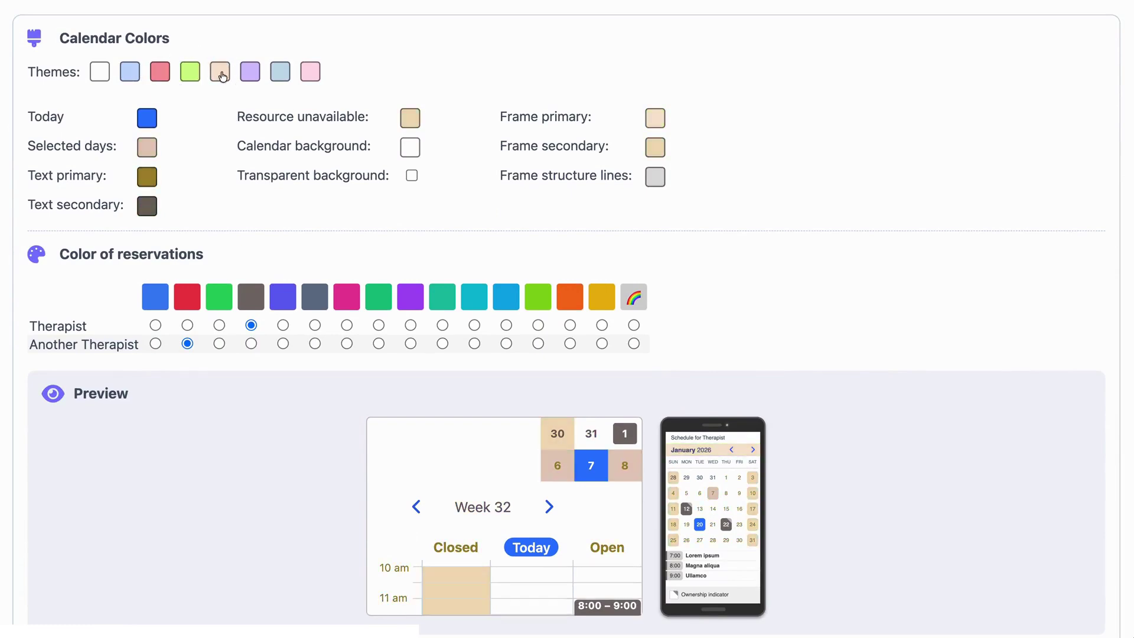
click(250, 72)
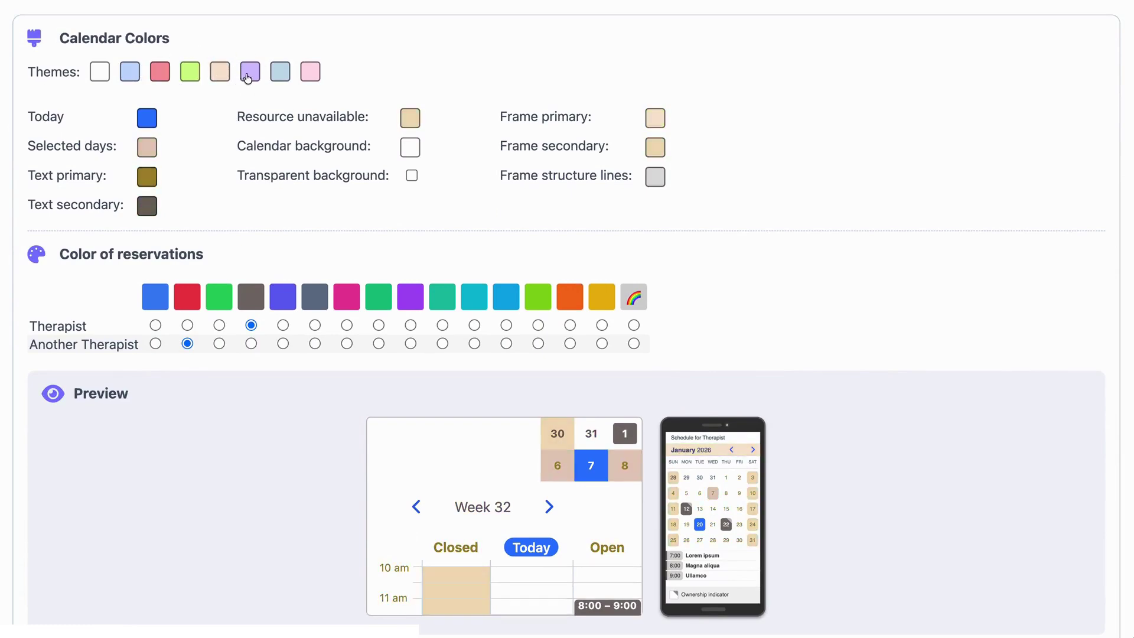
- Try the green and brown-grey reservation colors for Therapist and two other empty-cell appearances, and discard all color changes
click(219, 324)
click(252, 324)
scroll(268, 378, down, 7)
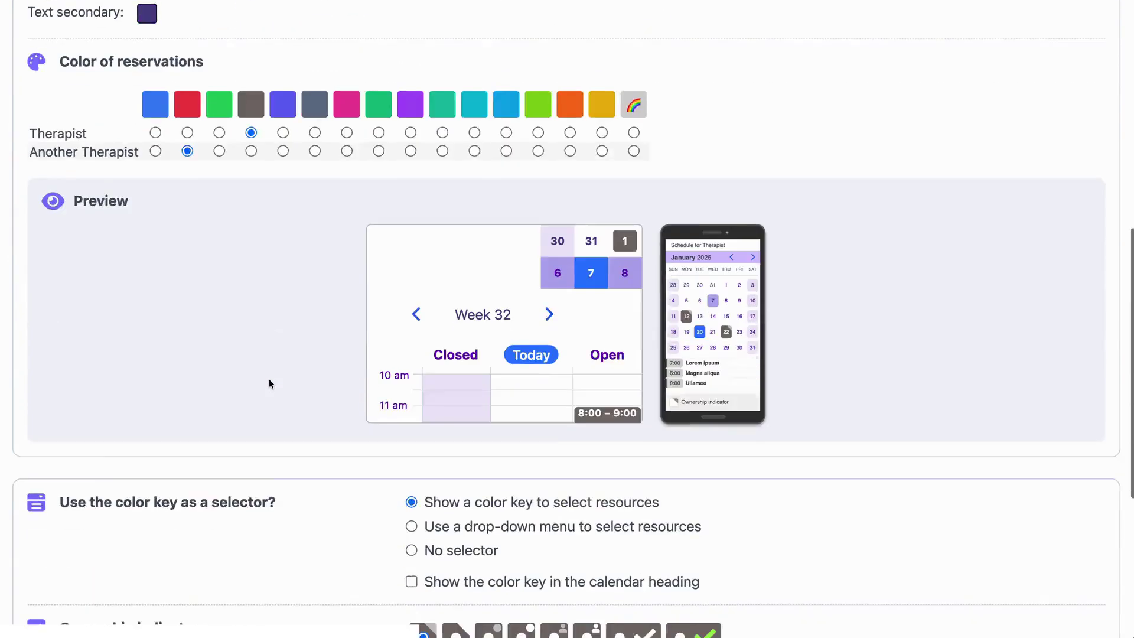
scroll(268, 377, down, 2)
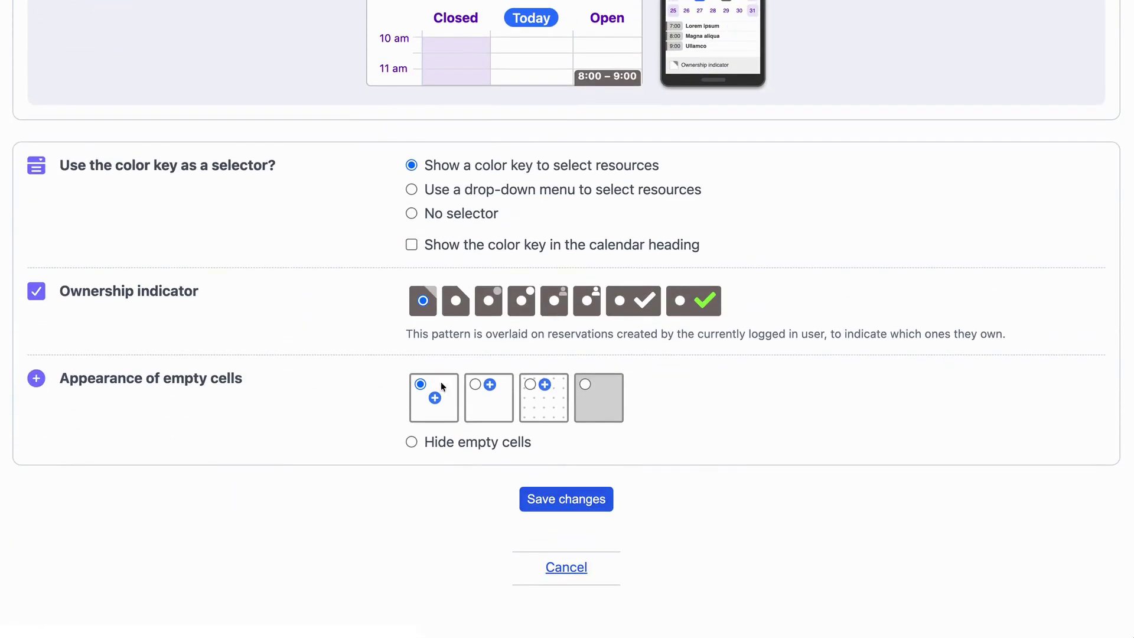
click(476, 388)
click(527, 386)
click(562, 564)
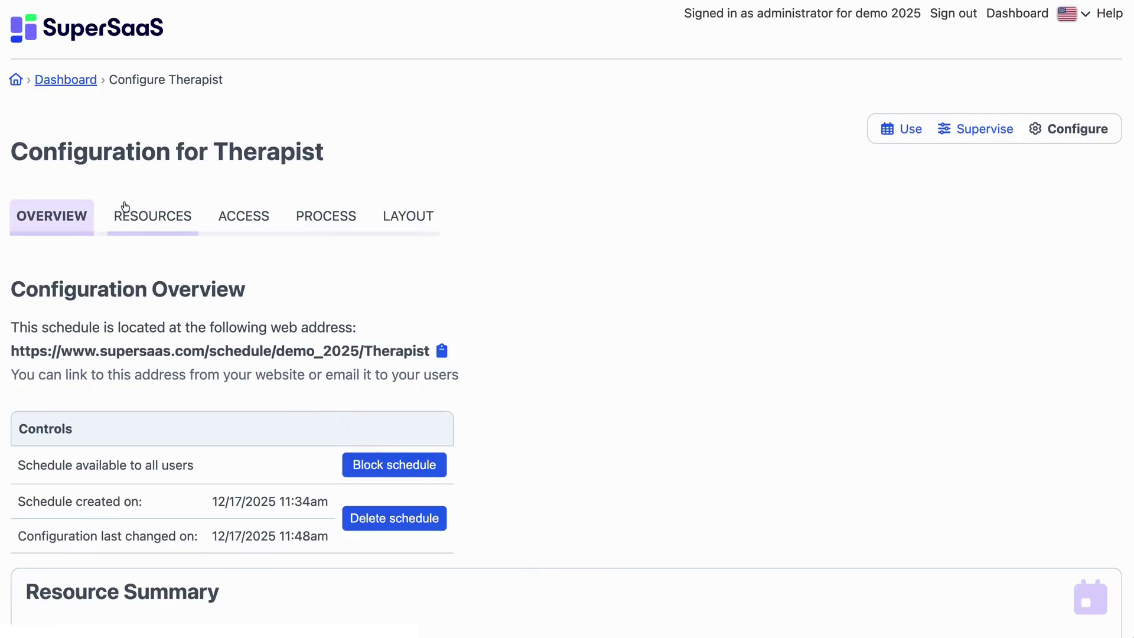
- Open the booking widget setup from the account's integrations and select the Therapist schedule for it
click(69, 78)
click(96, 462)
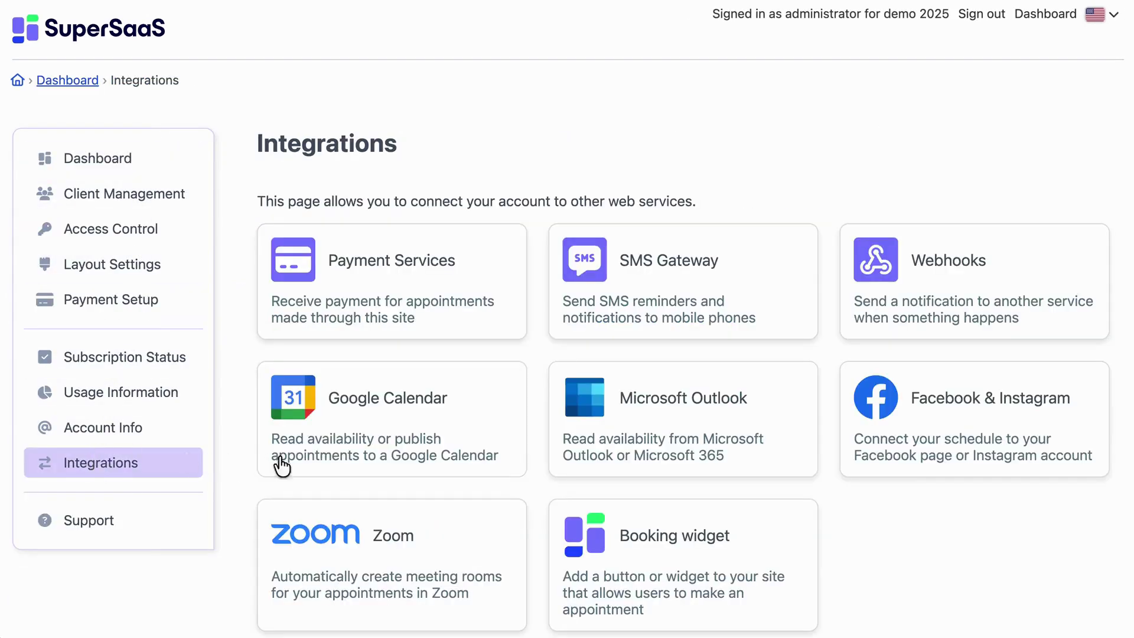
click(596, 537)
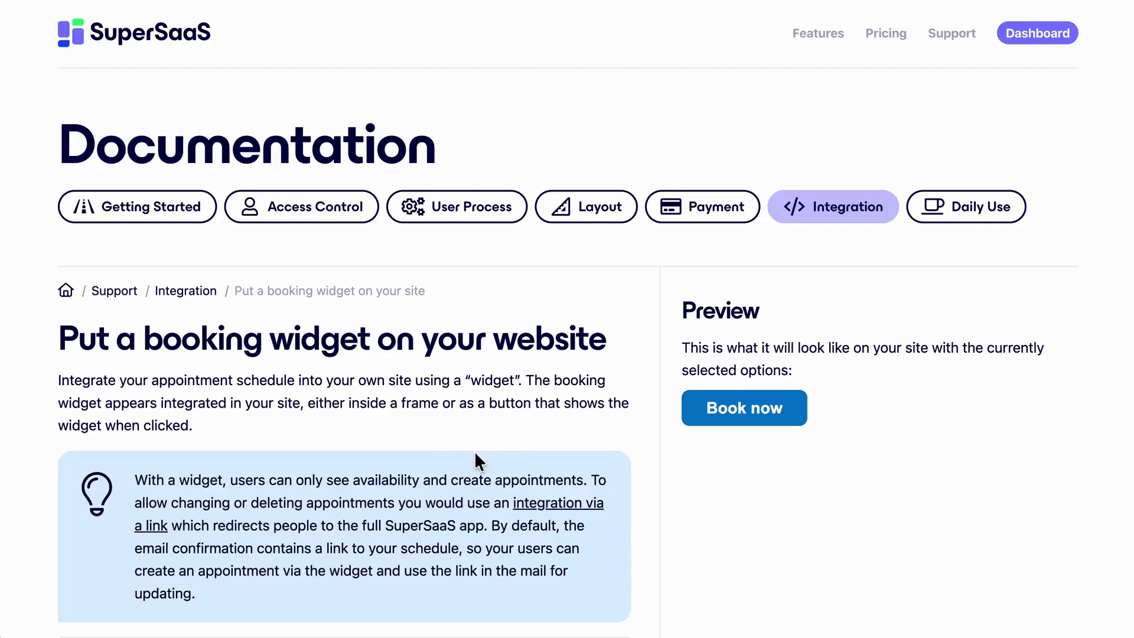
scroll(435, 449, down, 8)
click(264, 118)
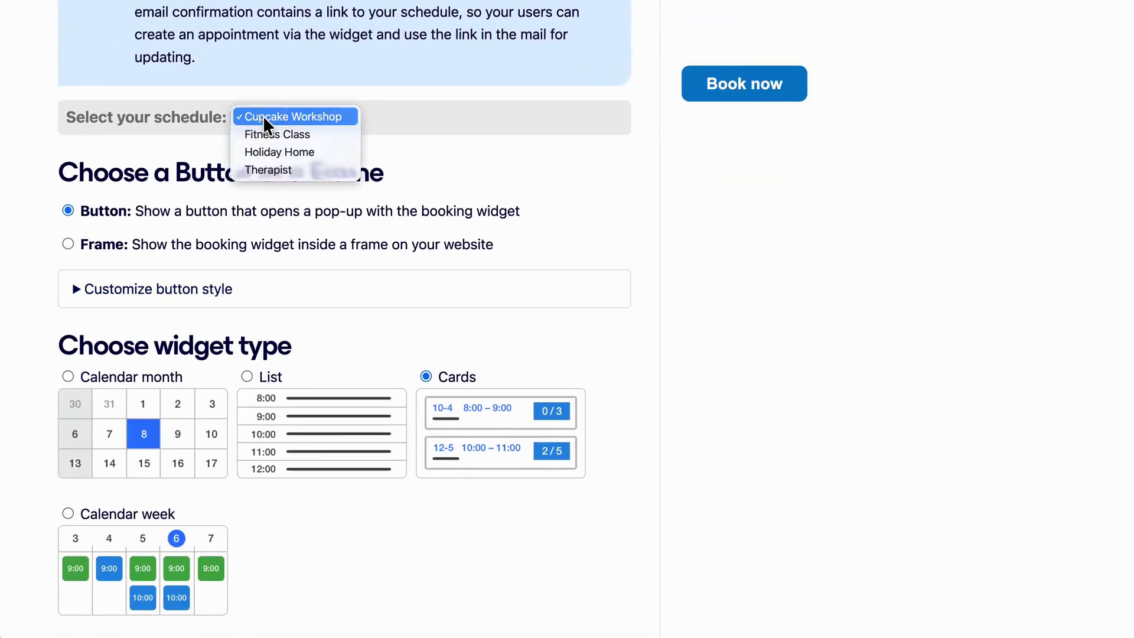
click(267, 170)
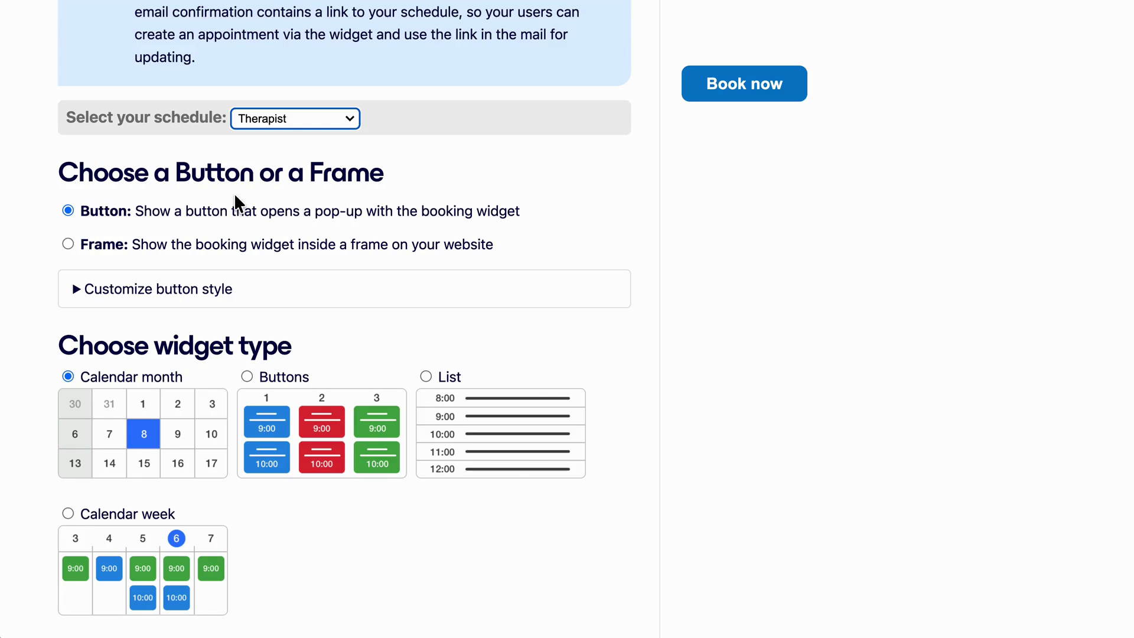
- Show the booking widget as a frame, preview the Buttons and List types, and choose Calendar week for its code snippet
click(67, 244)
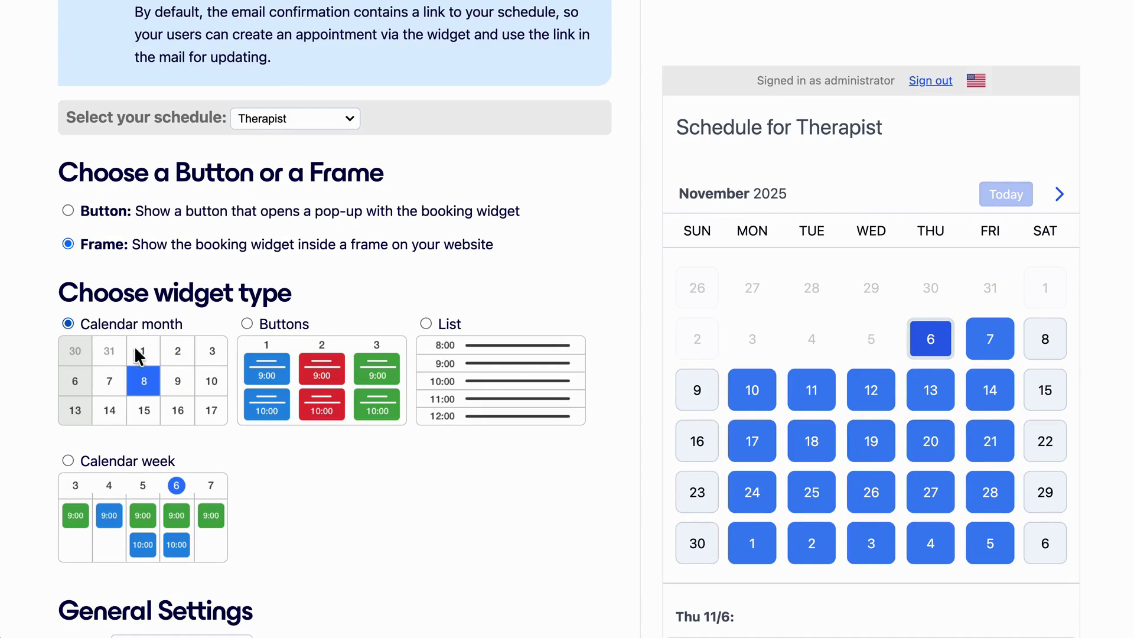
click(247, 323)
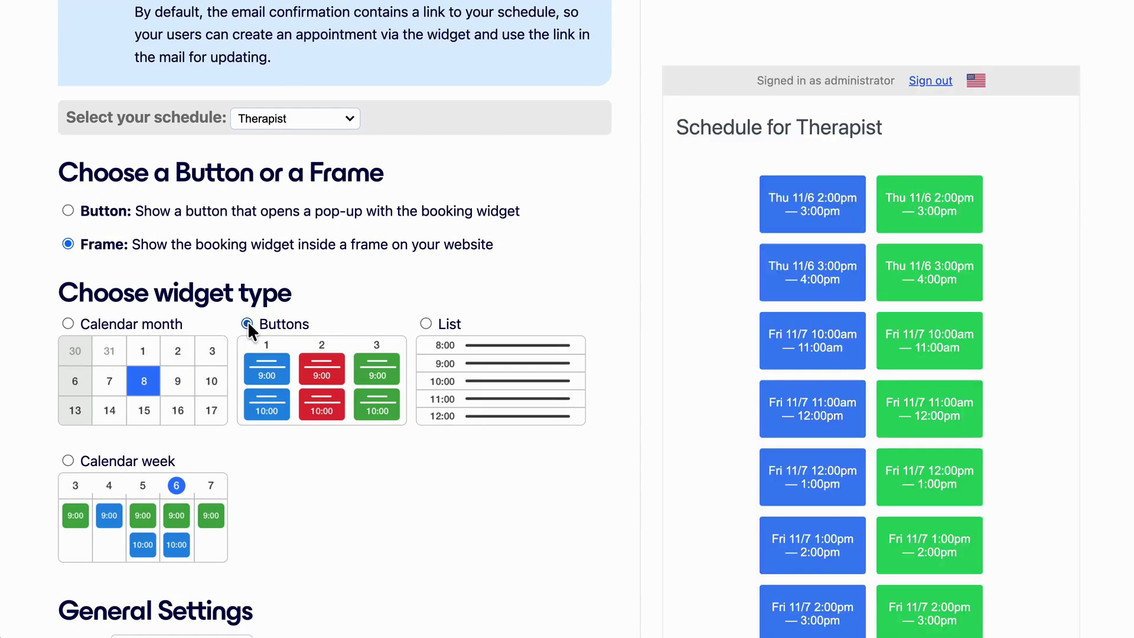
click(426, 324)
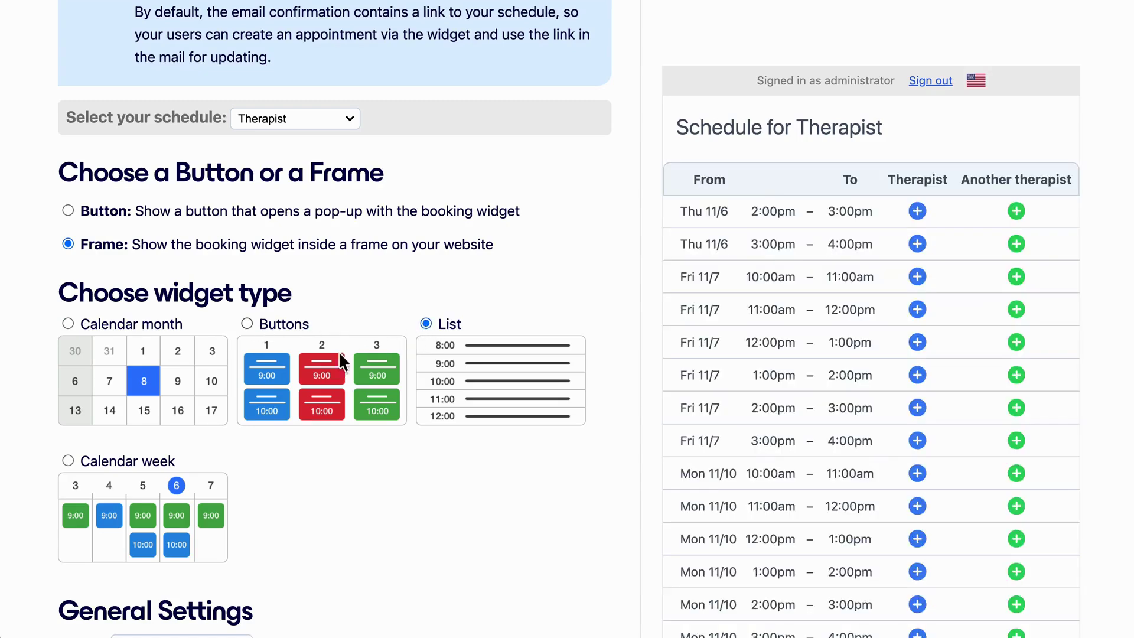
click(68, 461)
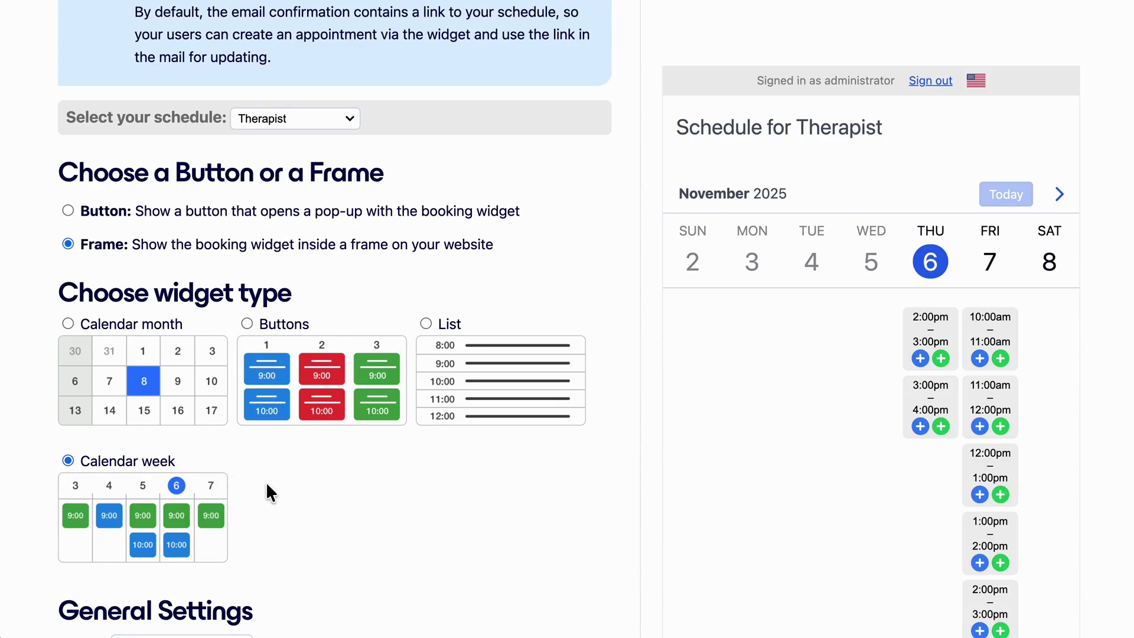
scroll(267, 490, down, 9)
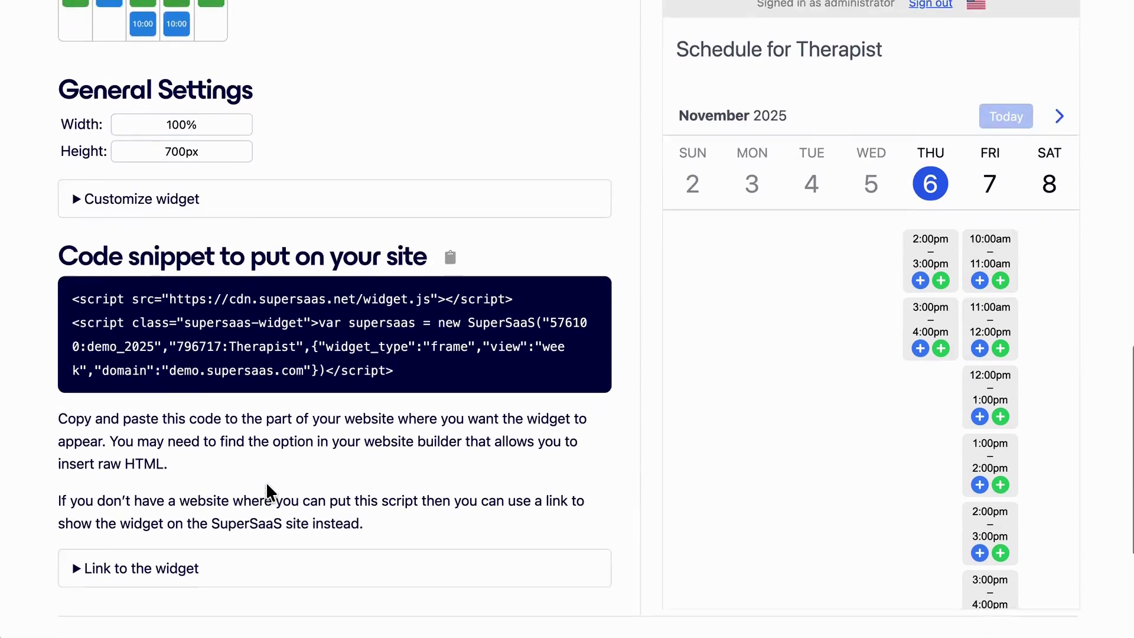
scroll(267, 491, down, 2)
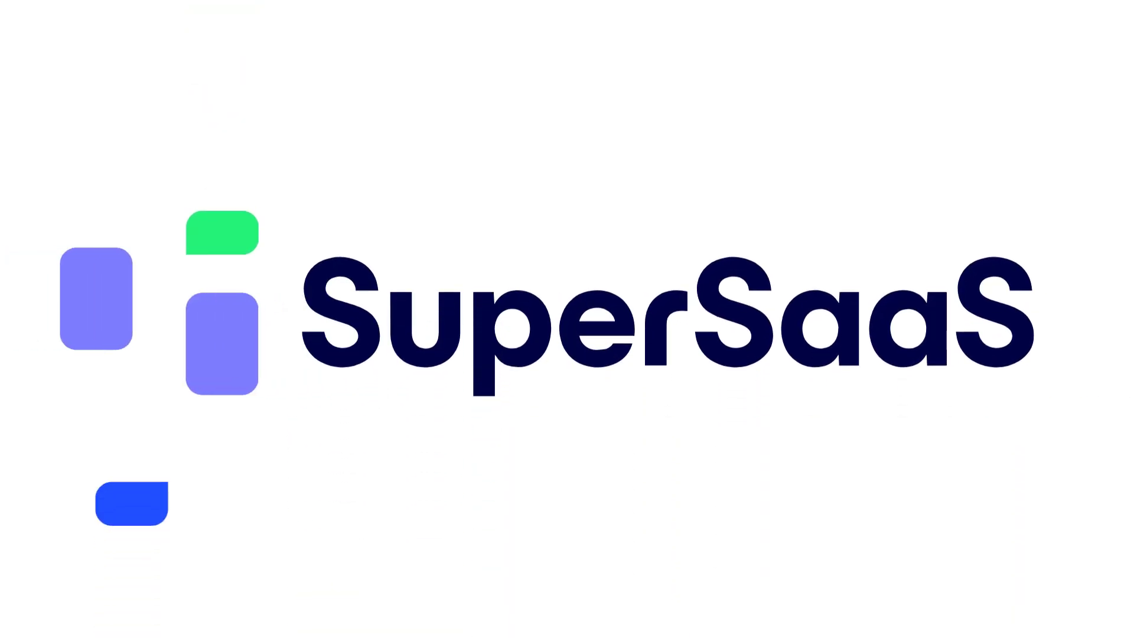